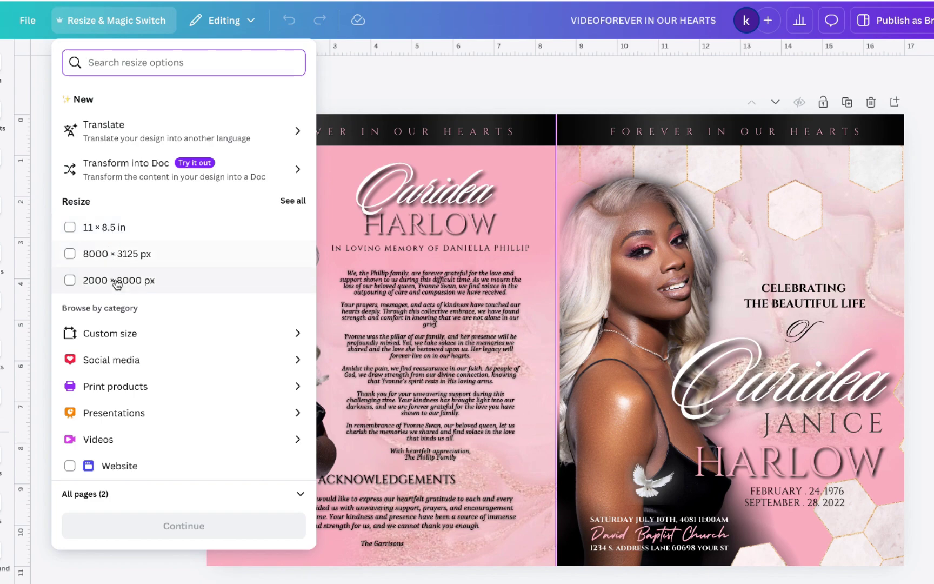
# - Enter a custom resize size of 11 × 8.5 in and select only that size for all pages
pyautogui.click(120, 338)
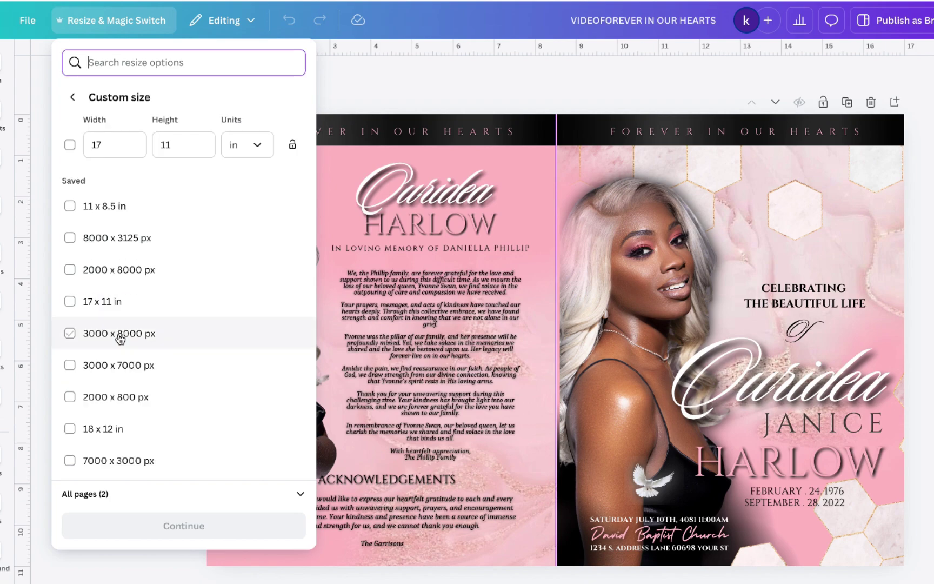
pyautogui.click(100, 144)
pyautogui.click(247, 155)
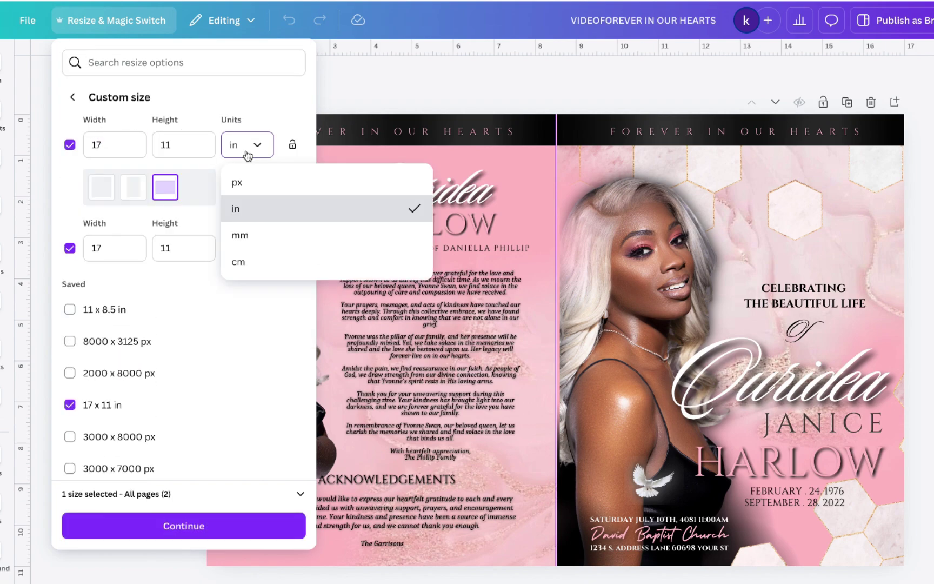
pyautogui.click(251, 209)
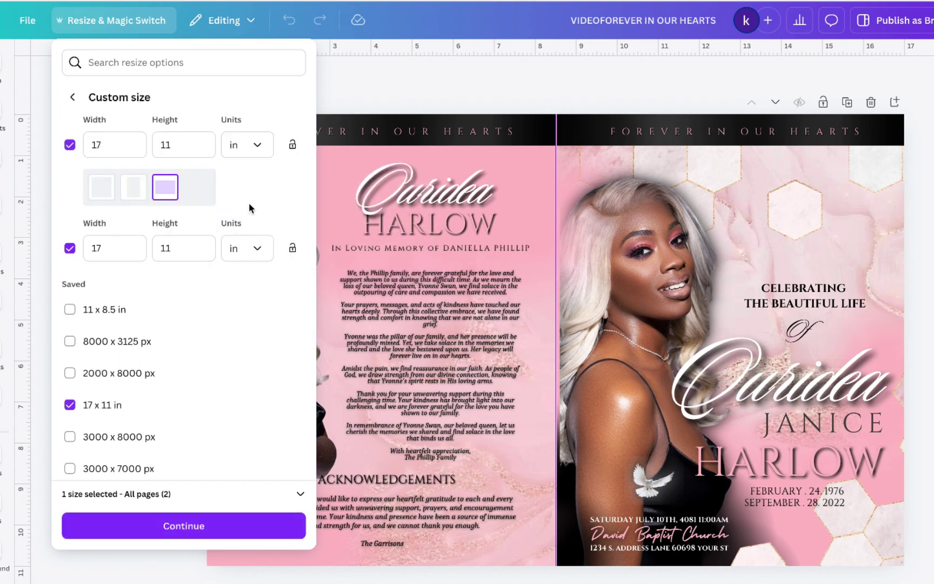
pyautogui.doubleClick(109, 139)
pyautogui.click(69, 249)
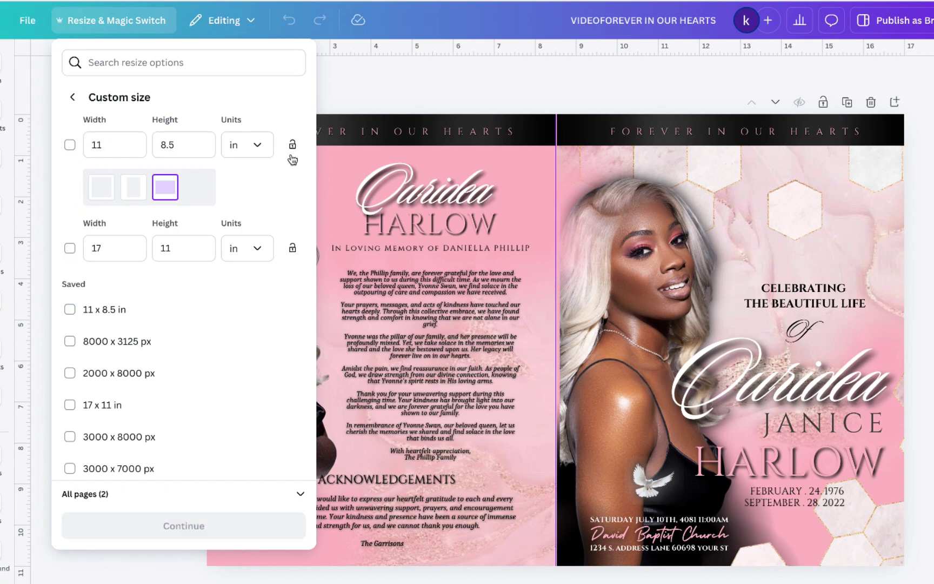
pyautogui.click(70, 145)
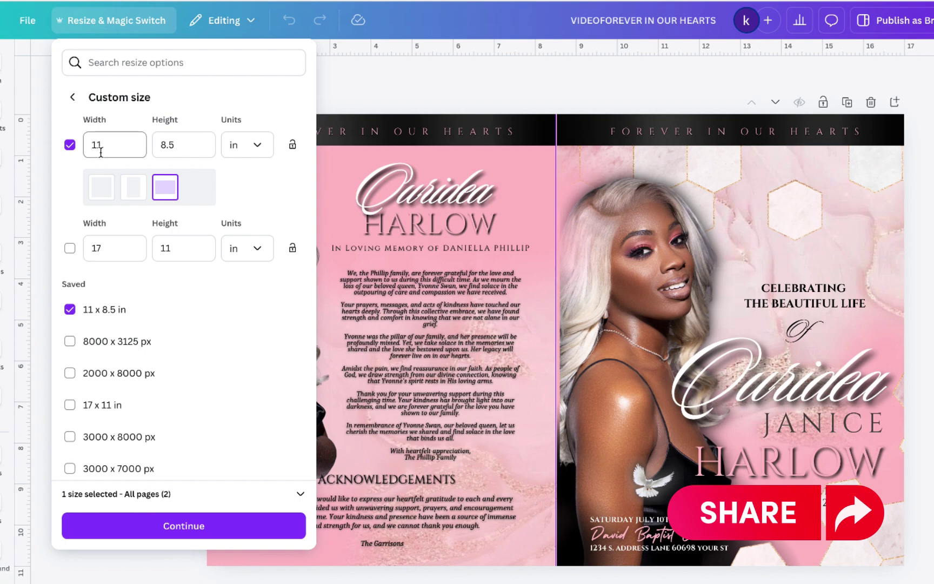
# - Create a copy of the design resized to 11 × 8.5 in and open the copy
pyautogui.click(183, 526)
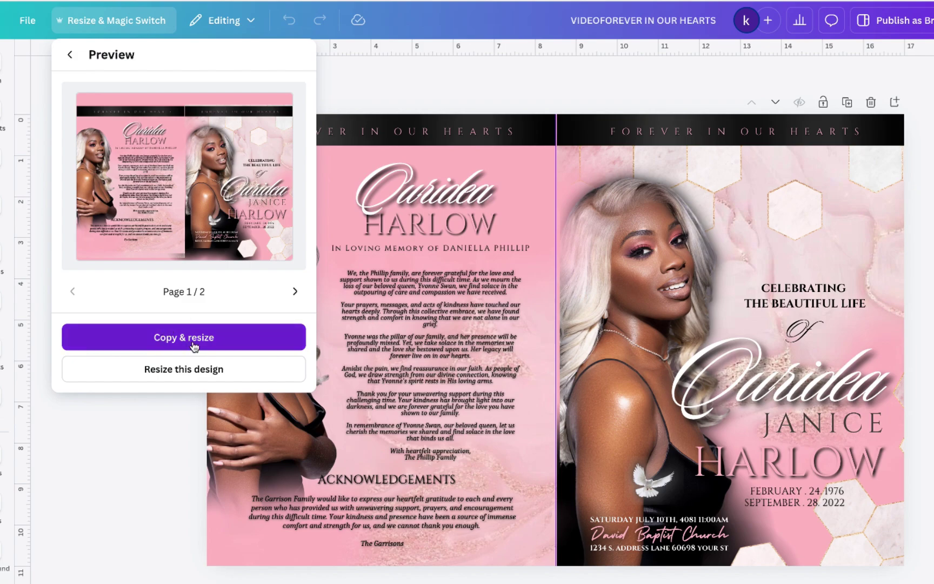
pyautogui.click(155, 339)
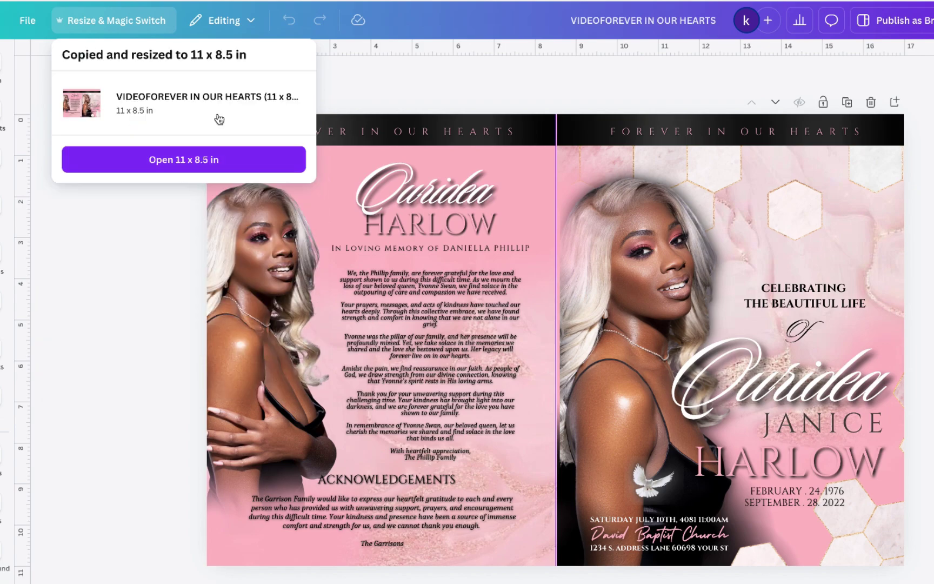
pyautogui.click(173, 162)
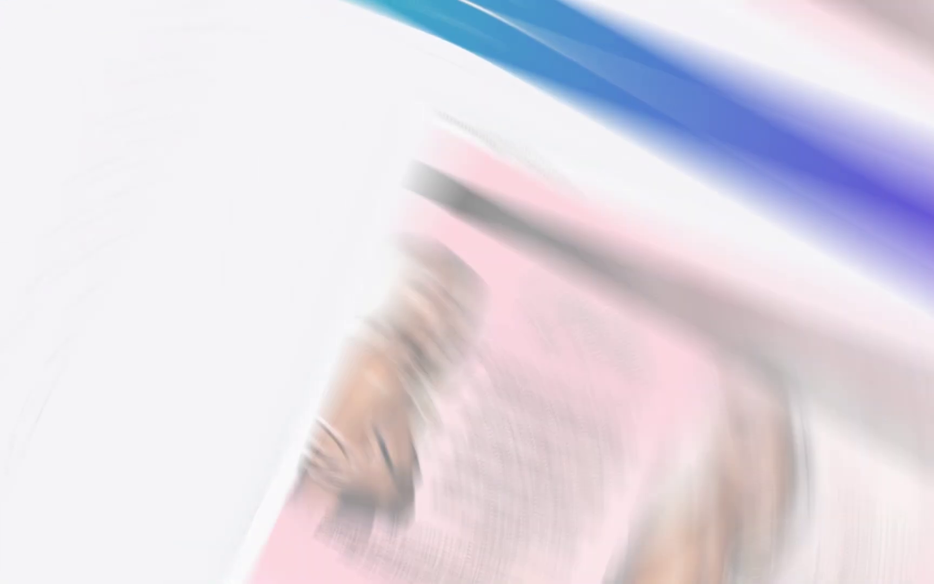
# - Using page 1's layer list, select the black header bars and marble backgrounds and move them up to the page's top edge
pyautogui.scroll(-8, 784, 435)
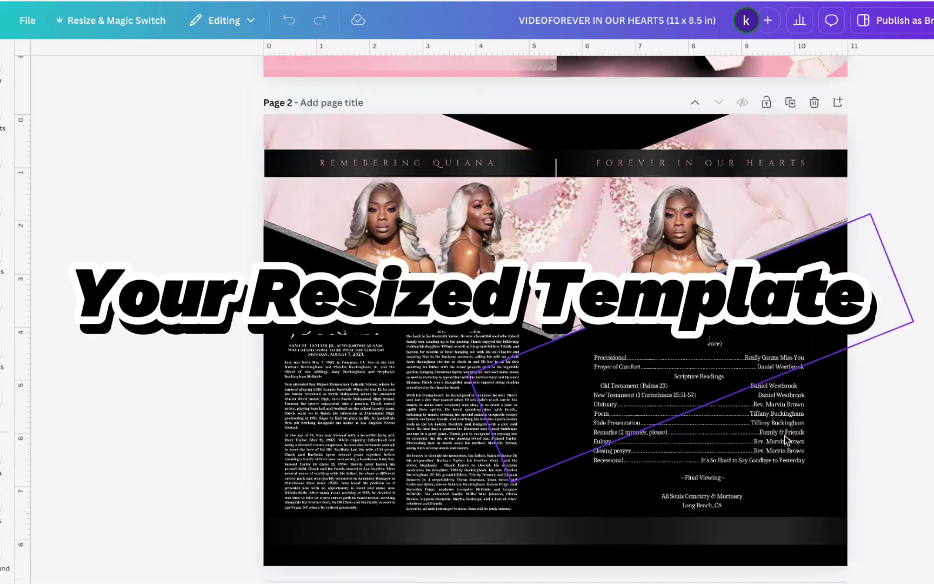
pyautogui.scroll(2, 784, 435)
pyautogui.scroll(-2, 784, 435)
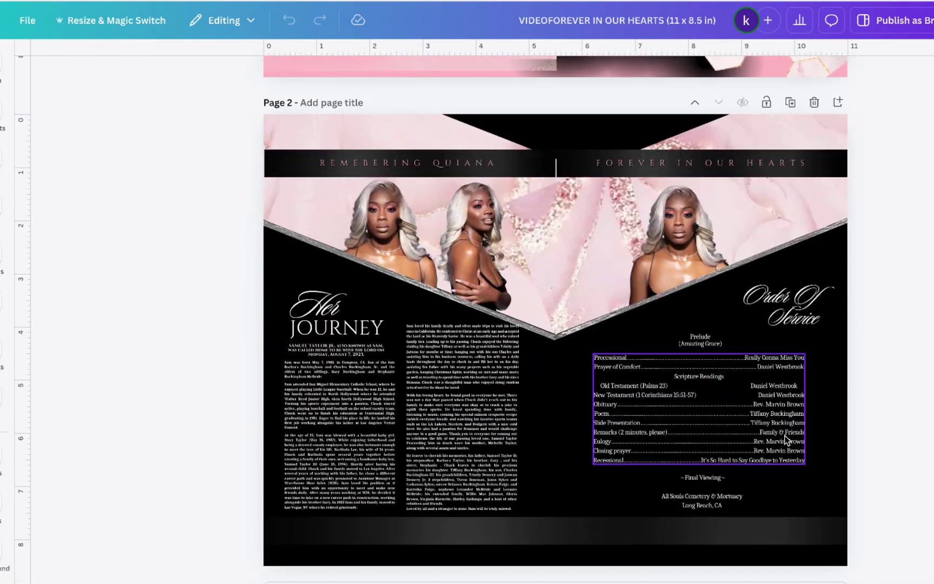
pyautogui.scroll(3, 784, 435)
pyautogui.scroll(5, 786, 440)
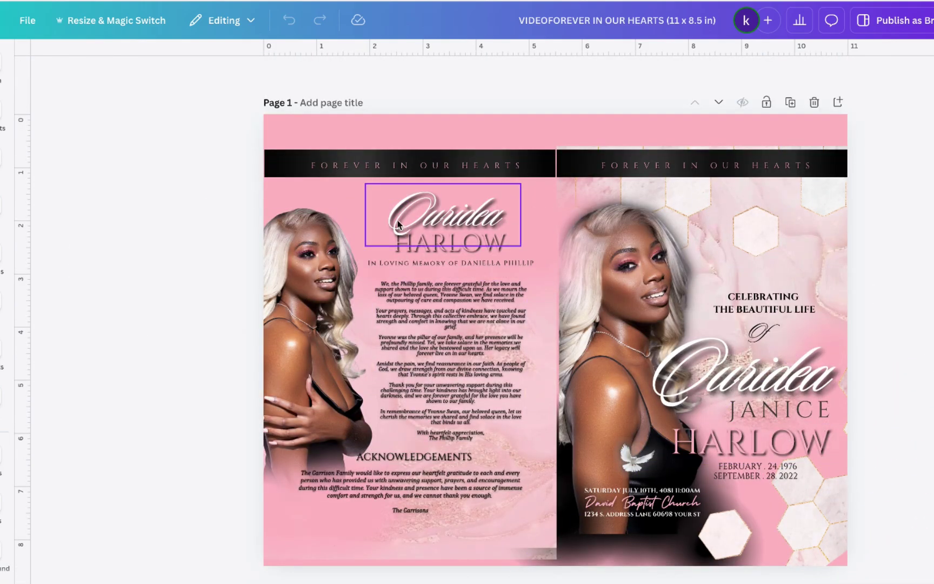
pyautogui.click(300, 167)
pyautogui.rightClick(300, 167)
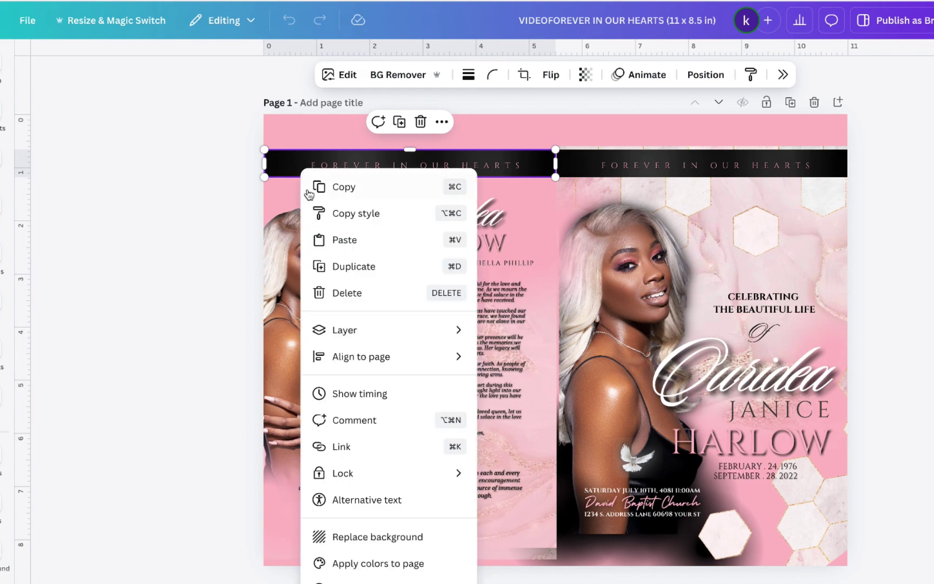
pyautogui.moveTo(348, 330)
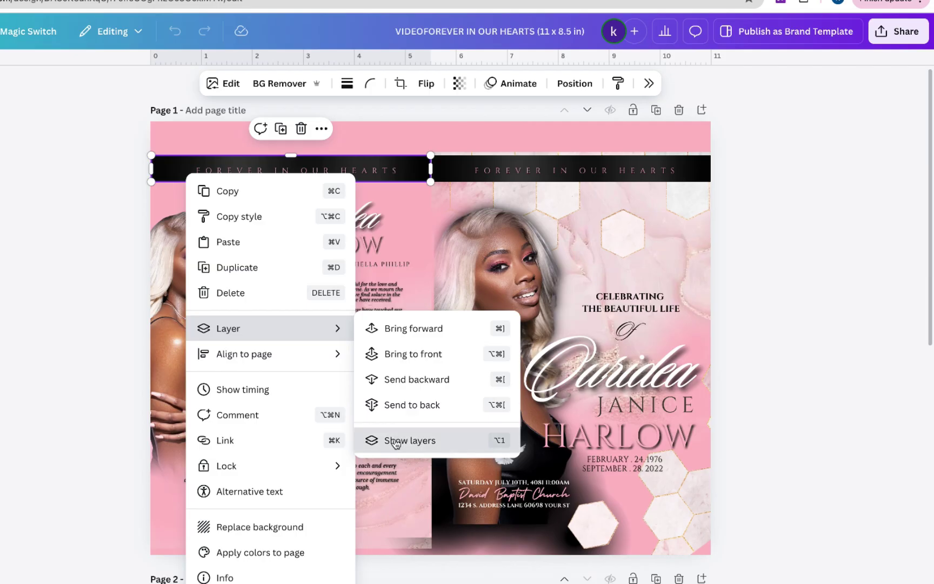
pyautogui.click(396, 441)
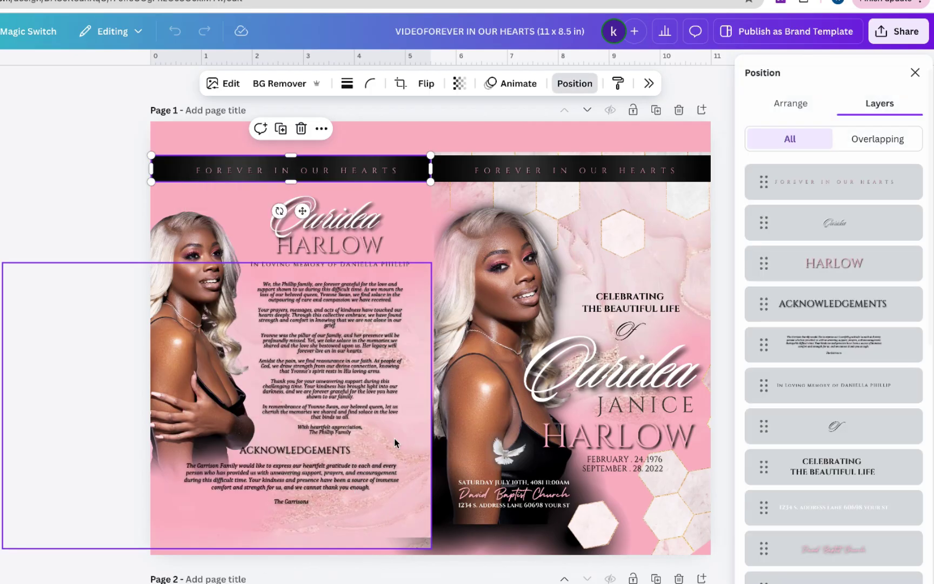
pyautogui.scroll(-5, 792, 378)
pyautogui.scroll(-3, 792, 376)
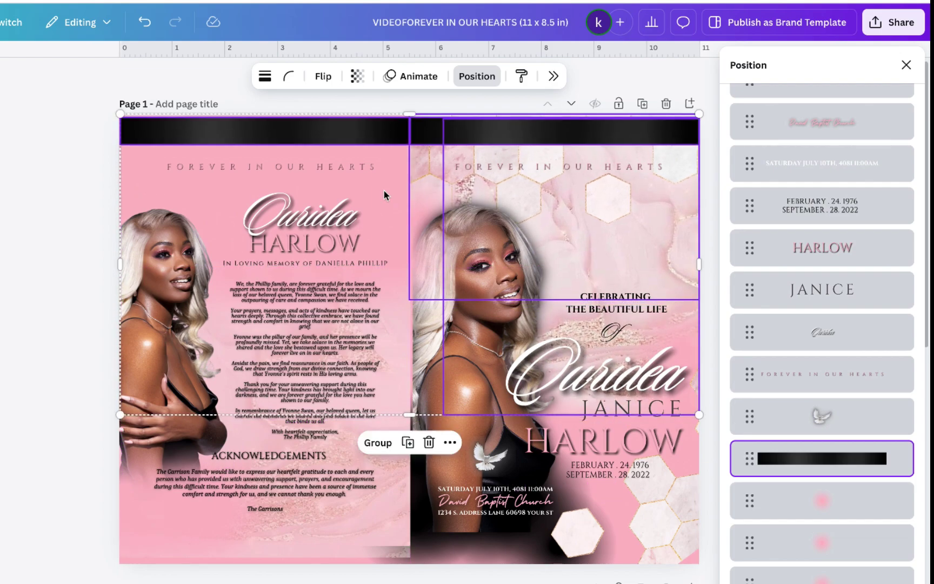
# - Move both "FOREVER IN OUR HEARTS" texts on page 1 up onto the black header bars
pyautogui.click(273, 172)
pyautogui.moveTo(246, 165); pyautogui.dragTo(241, 129)
pyautogui.moveTo(591, 164); pyautogui.dragTo(591, 128)
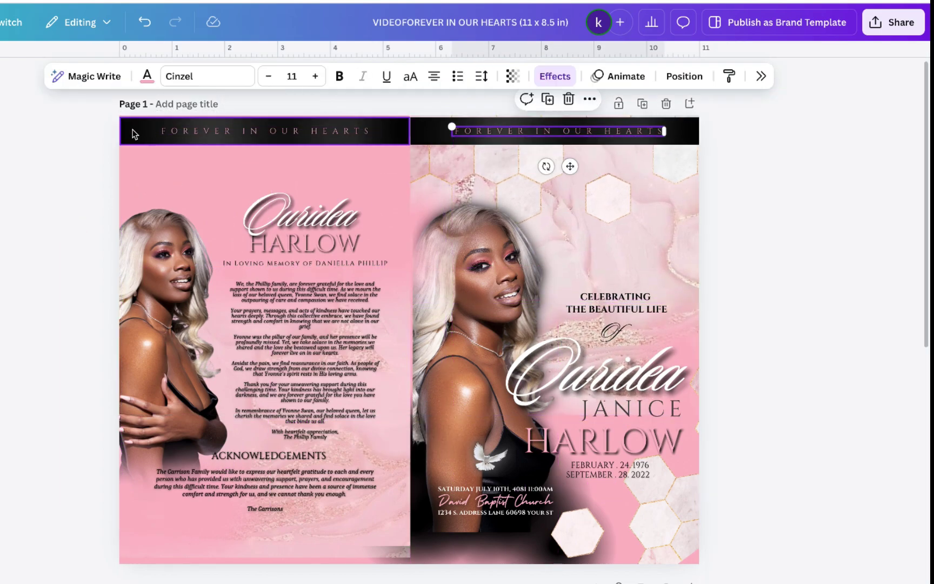
# - Stretch both black header bars on page 1 slightly upward to meet the top edge of the page
pyautogui.click(133, 130)
pyautogui.moveTo(137, 118); pyautogui.dragTo(137, 114)
pyautogui.click(685, 127)
pyautogui.moveTo(689, 117); pyautogui.dragTo(690, 114)
pyautogui.click(7, 333)
# - Extend the back panel's marble background and the front-cover portrait down to the bottom of page 1
pyautogui.click(375, 550)
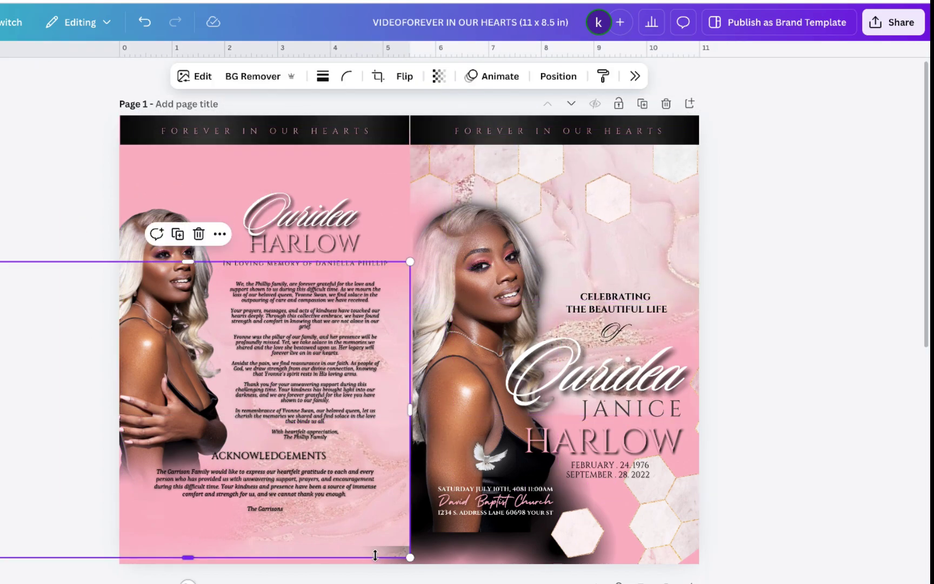
pyautogui.moveTo(375, 555); pyautogui.dragTo(385, 560)
pyautogui.click(450, 439)
pyautogui.moveTo(514, 549)
pyautogui.mouseDown()
pyautogui.moveTo(516, 571)
pyautogui.moveTo(516, 560)
pyautogui.mouseUp()
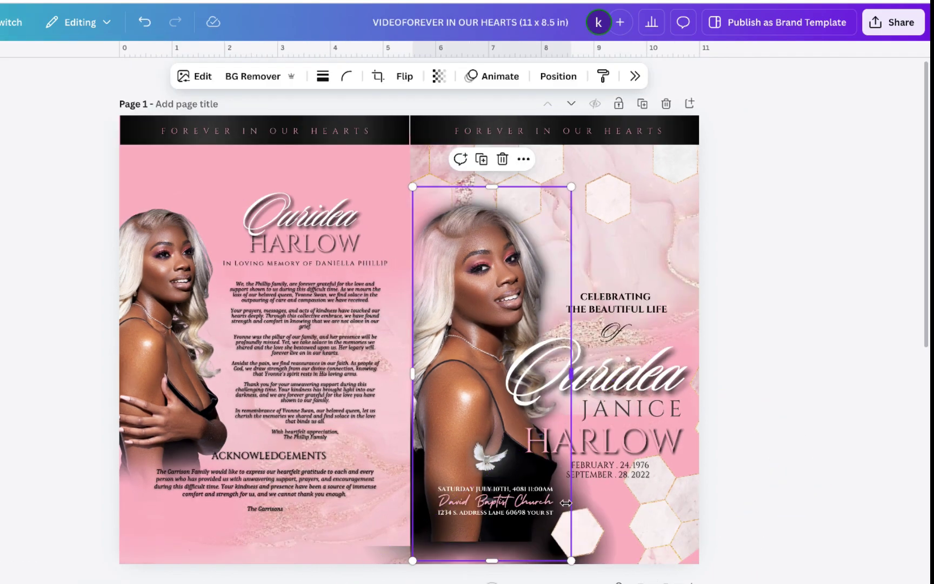
# - Move the front-cover portrait's layer below the black shadow layers and above the header bar layer
pyautogui.rightClick(601, 499)
pyautogui.moveTo(653, 357)
pyautogui.click(806, 469)
pyautogui.scroll(-8, 810, 460)
pyautogui.click(824, 237)
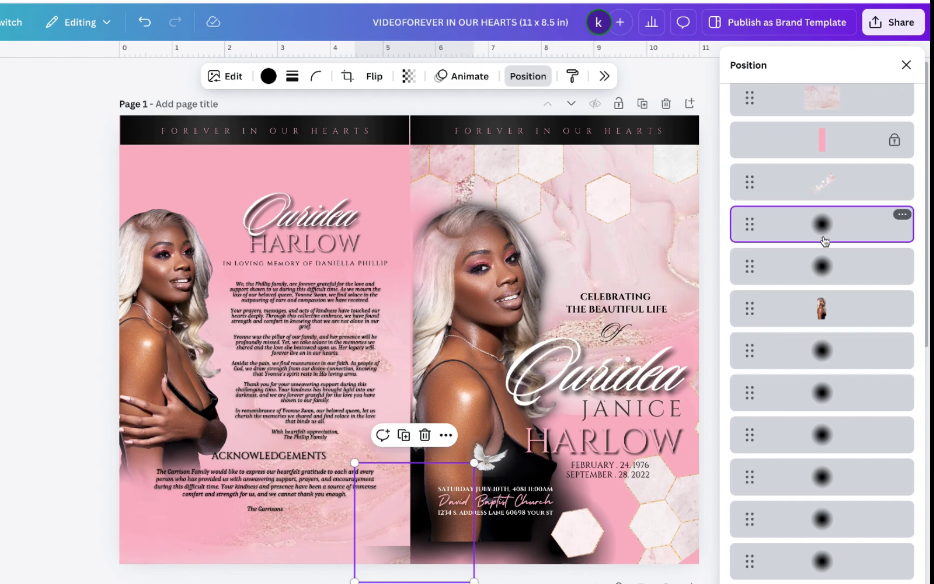
pyautogui.click(823, 266)
pyautogui.moveTo(817, 317); pyautogui.dragTo(846, 470)
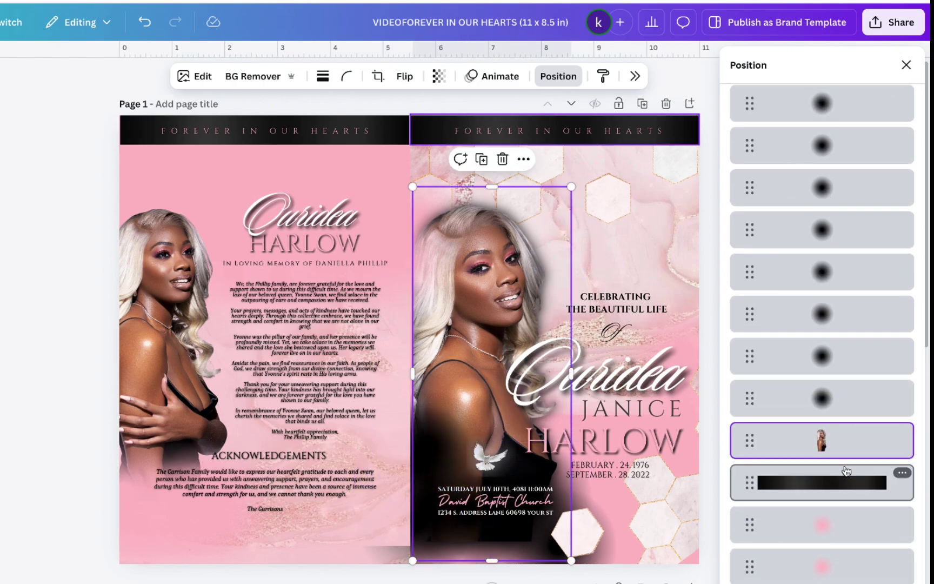
pyautogui.click(845, 469)
# - Place a black shadow over the front-cover portrait's bottom edge and raise its layer above the portrait
pyautogui.click(510, 559)
pyautogui.click(876, 486)
pyautogui.click(803, 549)
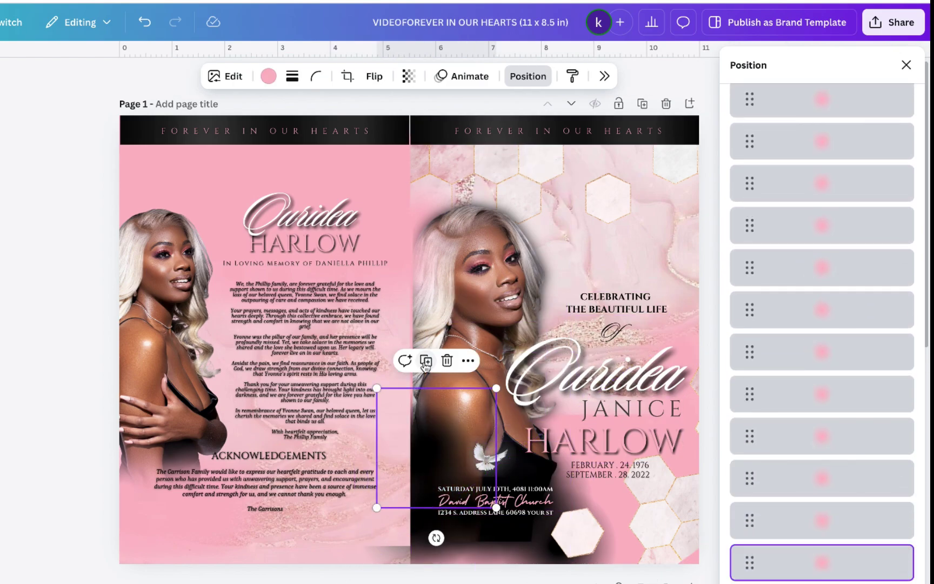
pyautogui.press('Escape')
pyautogui.click(445, 475)
pyautogui.rightClick(444, 475)
pyautogui.click(654, 525)
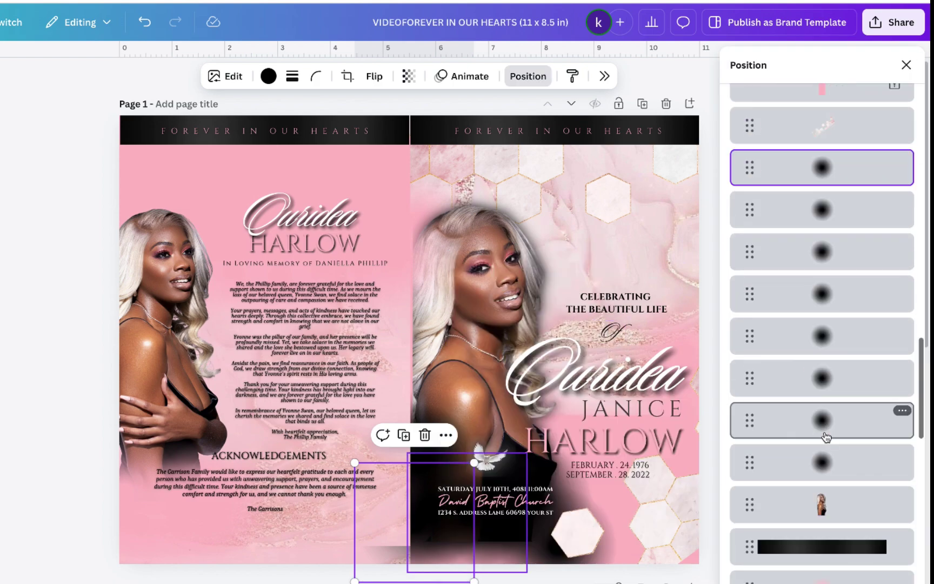
pyautogui.moveTo(412, 472); pyautogui.dragTo(441, 517)
pyautogui.click(851, 265)
pyautogui.click(495, 501)
# - Group the date, church and address lines on the front cover and raise the group to the top of the layer order
pyautogui.scroll(-8, 904, 327)
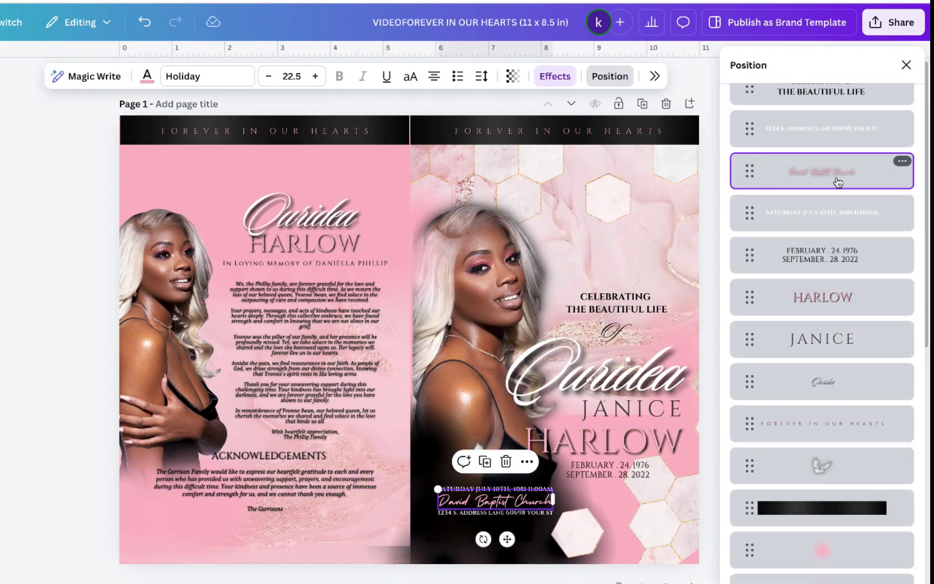
pyautogui.keyDown('shift'); pyautogui.click(828, 218); pyautogui.keyUp('shift')
pyautogui.hotkey('ctrl', 'g')
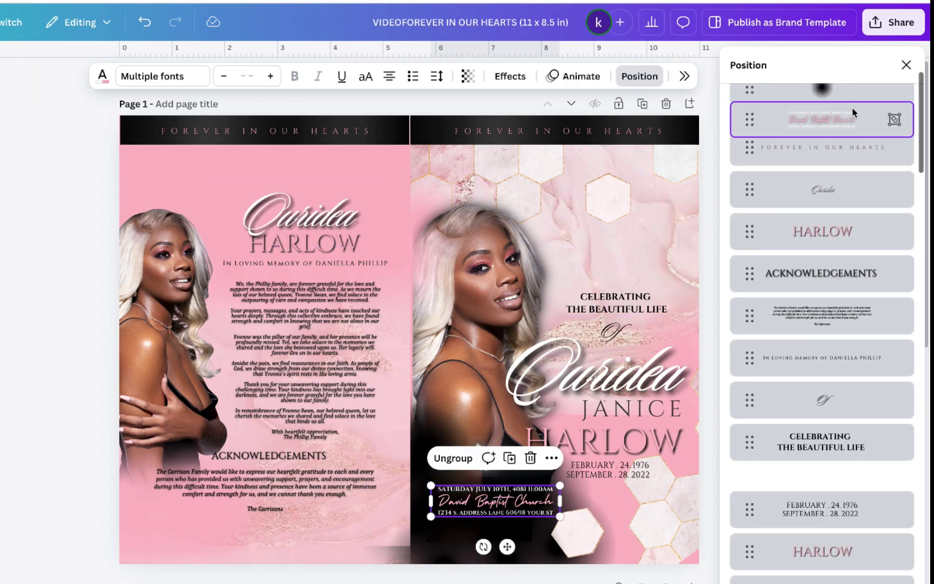
pyautogui.moveTo(817, 277); pyautogui.dragTo(818, 174)
# - Move the grouped service details down the front cover and enlarge the white dove above them
pyautogui.moveTo(527, 512); pyautogui.dragTo(526, 535)
pyautogui.click(486, 480)
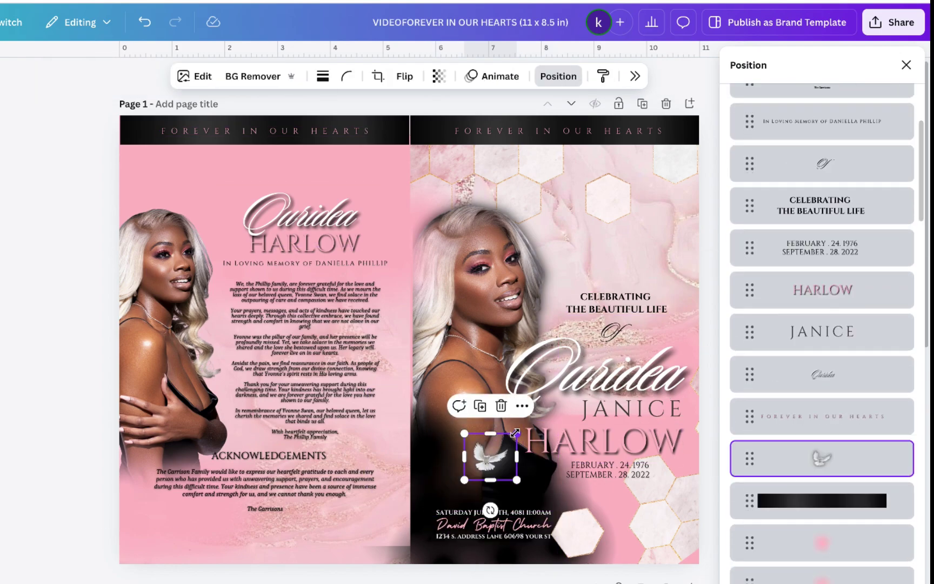
pyautogui.moveTo(486, 480); pyautogui.dragTo(488, 462)
# - Unlock the pink strip along the back panel's inner edge and stretch it down to cover the dark shadow at the bottom
pyautogui.click(361, 512)
pyautogui.scroll(-10, 842, 475)
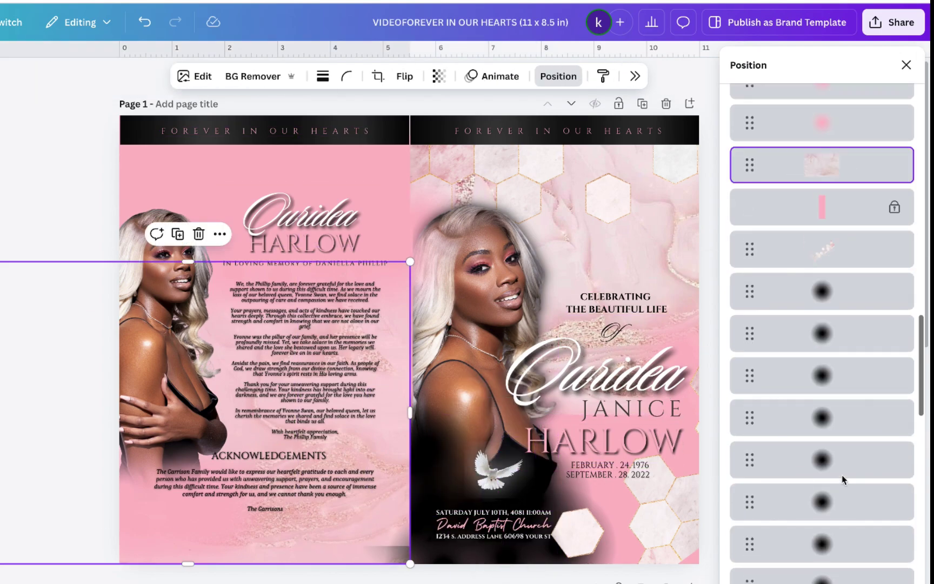
pyautogui.click(821, 532)
pyautogui.click(821, 571)
pyautogui.click(820, 490)
pyautogui.scroll(10, 816, 433)
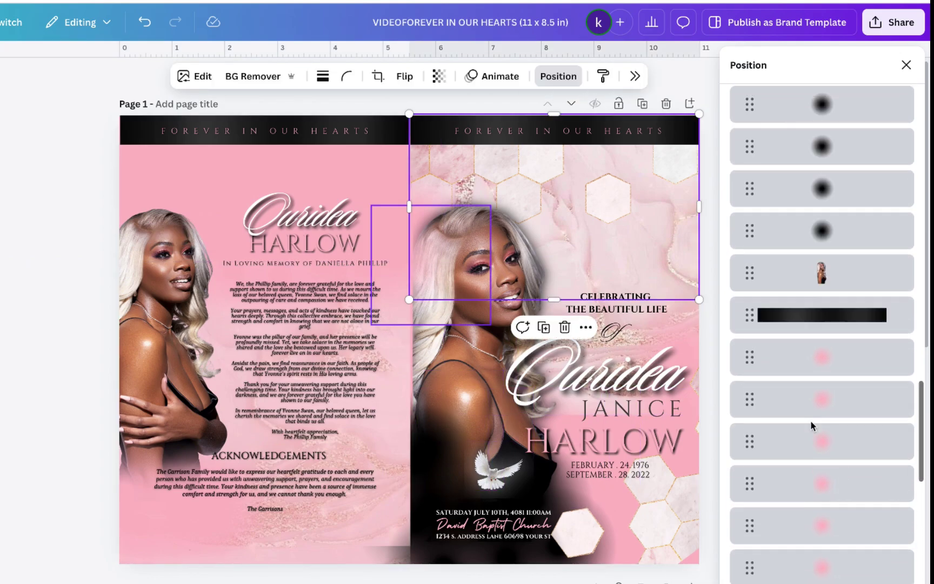
pyautogui.click(826, 208)
pyautogui.click(381, 548)
pyautogui.click(335, 541)
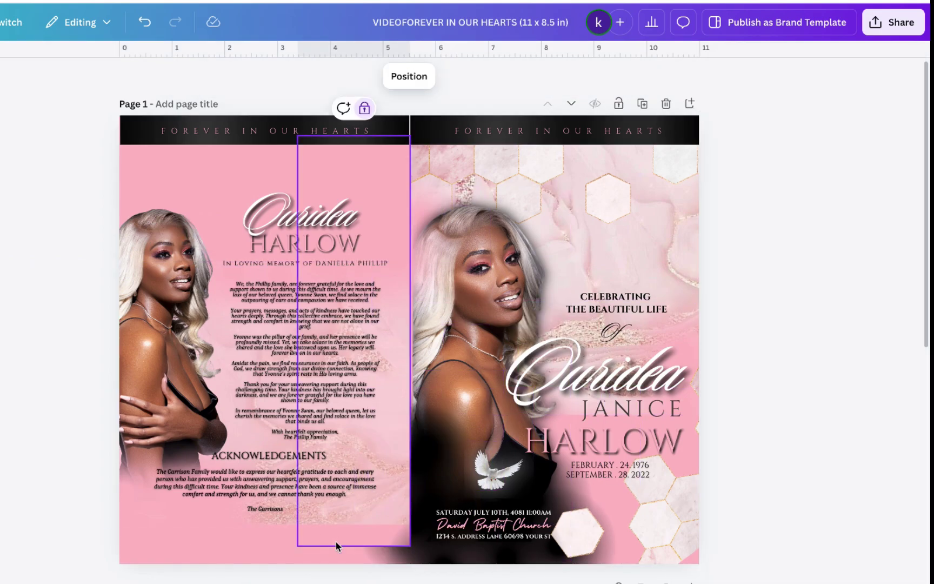
pyautogui.click(365, 108)
pyautogui.moveTo(382, 545); pyautogui.dragTo(400, 551)
# - Move the Acknowledgements heading and its paragraph further down the back panel
pyautogui.scroll(-5, 696, 243)
pyautogui.scroll(5, 696, 243)
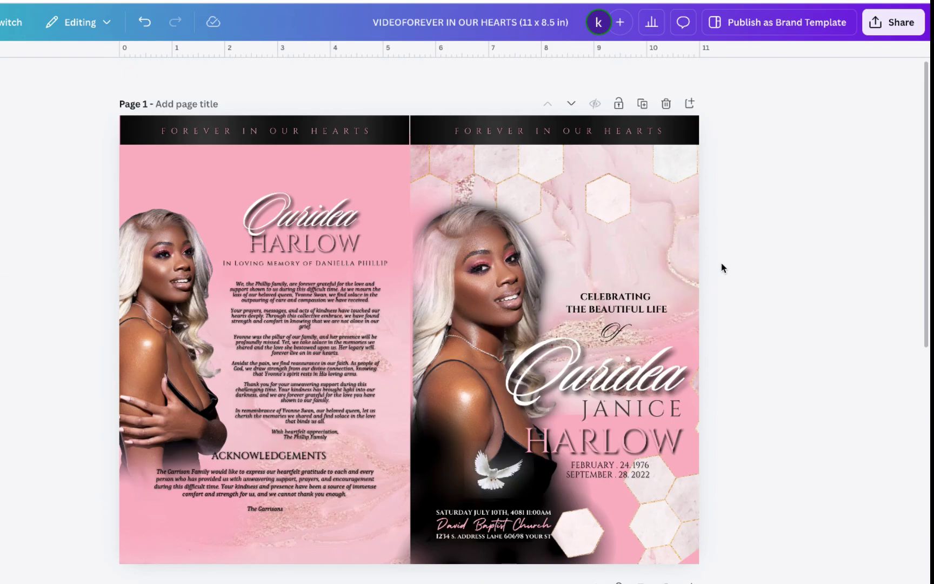
pyautogui.moveTo(278, 482); pyautogui.dragTo(278, 505)
pyautogui.moveTo(319, 455); pyautogui.dragTo(319, 470)
# - Move the two-line name title and the "In Loving Memory" line up toward the back panel's header bar
pyautogui.moveTo(303, 216); pyautogui.dragTo(302, 189)
pyautogui.moveTo(305, 244); pyautogui.dragTo(306, 222)
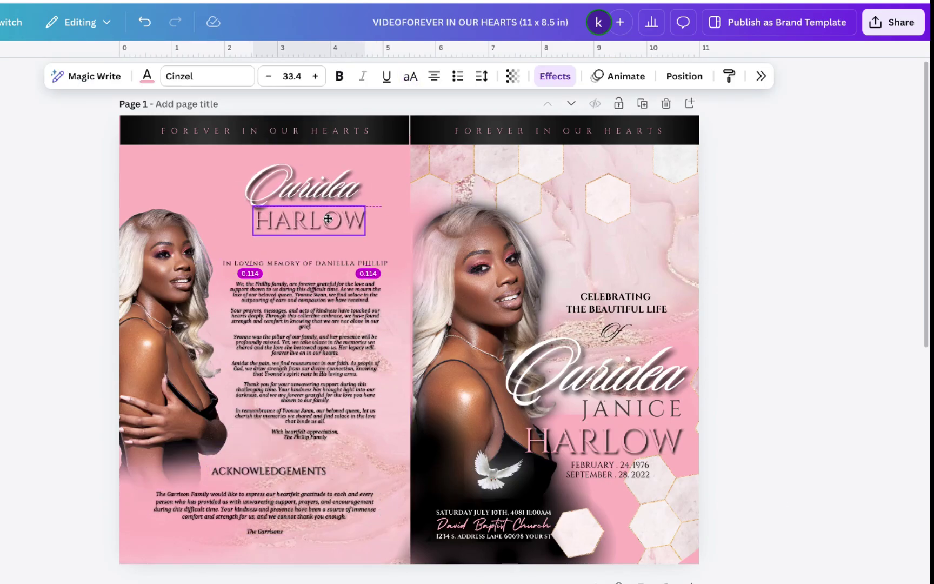
pyautogui.moveTo(238, 265); pyautogui.dragTo(239, 245)
pyautogui.click(702, 386)
# - Move both black header bars on page 2 up to the page's top edge
pyautogui.scroll(-5, 702, 388)
pyautogui.click(169, 162)
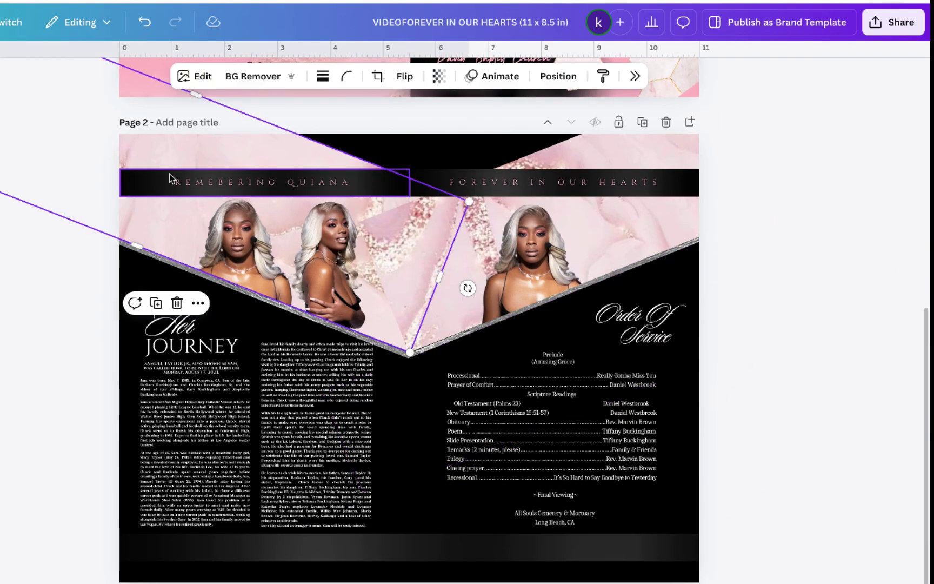
pyautogui.moveTo(166, 178); pyautogui.dragTo(150, 148)
pyautogui.click(667, 184)
pyautogui.moveTo(666, 184); pyautogui.dragTo(667, 150)
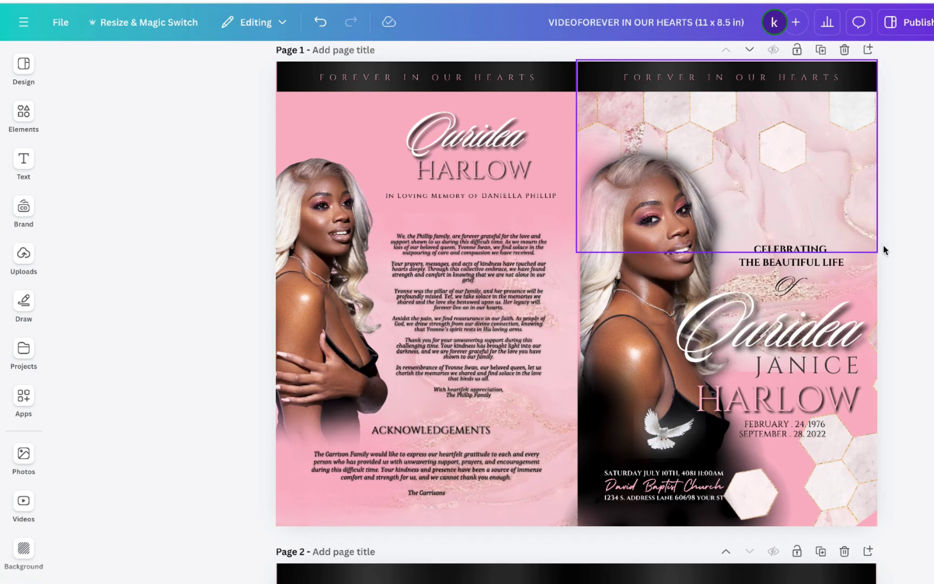
# - Turn on the rulers and guides in the design's settings
pyautogui.scroll(1, 893, 338)
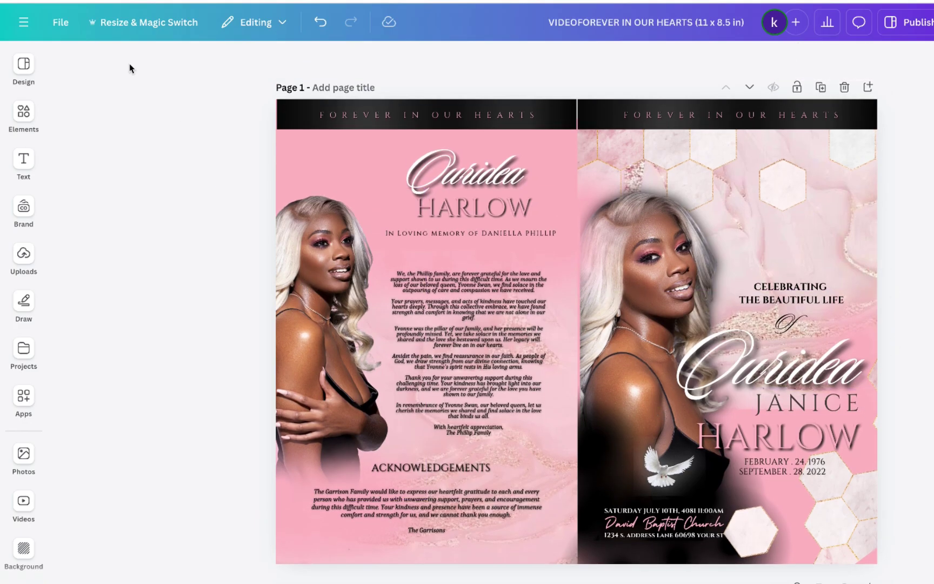
pyautogui.click(60, 22)
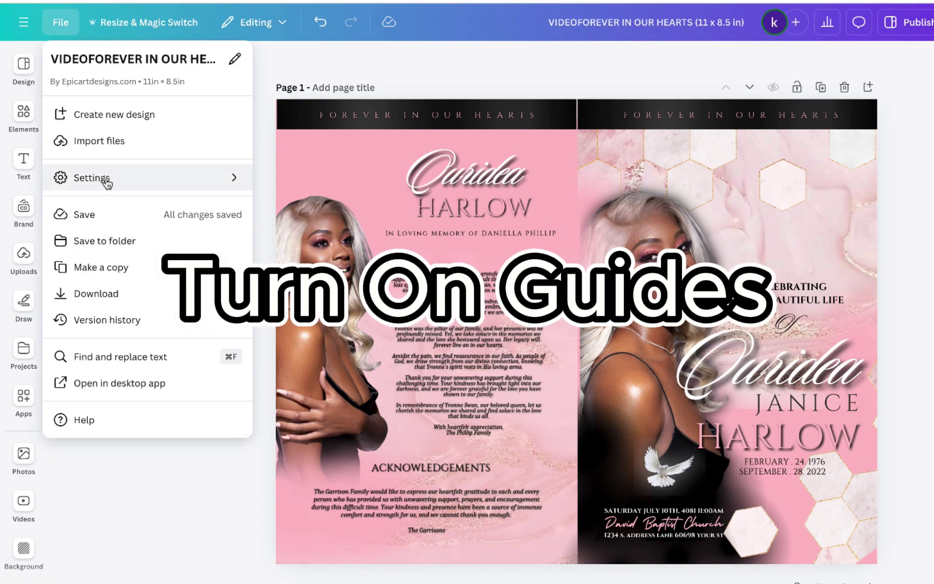
pyautogui.moveTo(106, 184)
pyautogui.click(293, 184)
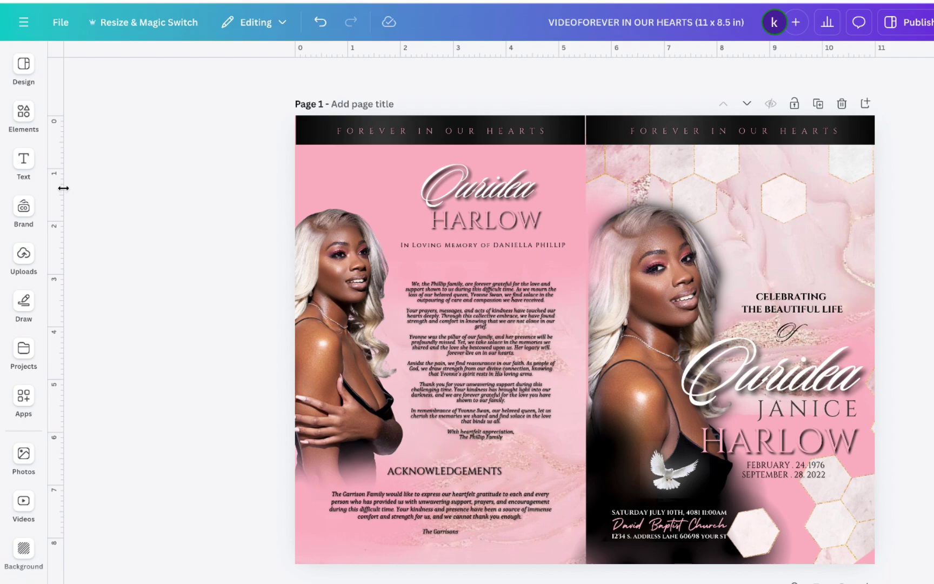
# - Place a vertical guide at 5.5 in, on the fold between the two panels of page 1
pyautogui.moveTo(87, 188); pyautogui.dragTo(586, 185)
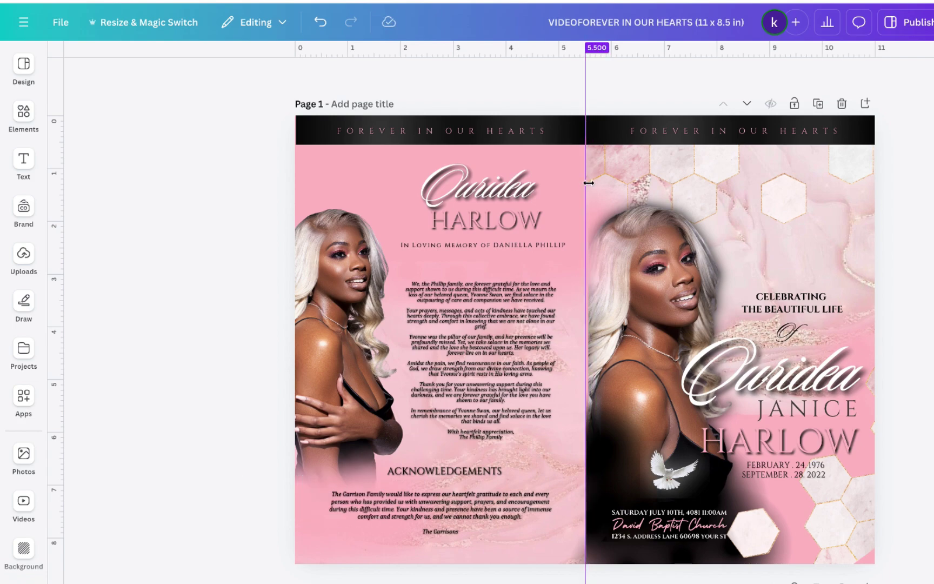
# - Move the two heading lines on page 2 up into the black header bars
pyautogui.scroll(-9, 926, 212)
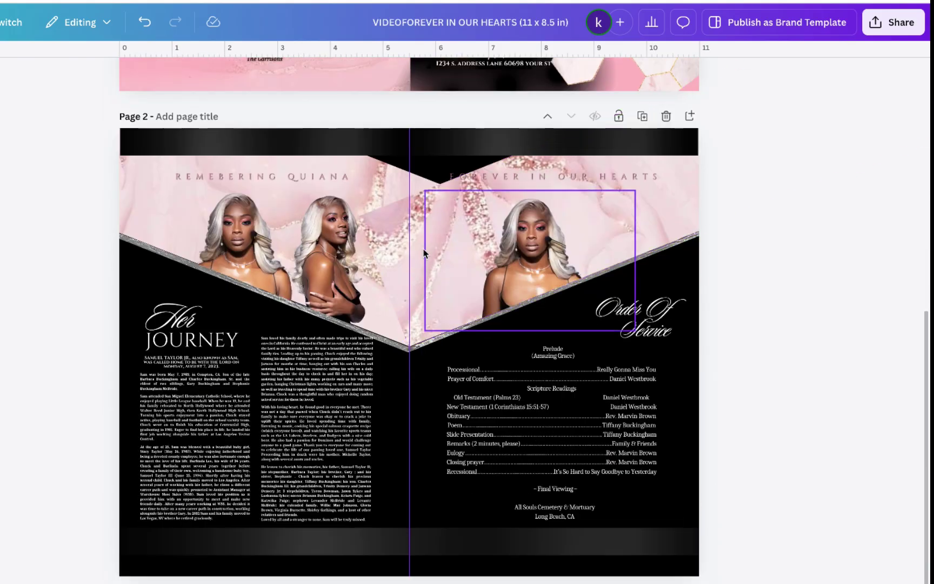
pyautogui.click(489, 176)
pyautogui.moveTo(489, 175); pyautogui.dragTo(490, 139)
pyautogui.moveTo(264, 175); pyautogui.dragTo(259, 139)
pyautogui.click(507, 184)
pyautogui.moveTo(464, 176); pyautogui.dragTo(438, 108)
pyautogui.click(782, 300)
# - Enlarge and reposition the two portraits on page 2's back-left panel, and lower the black bar near the page's bottom edge
pyautogui.click(346, 241)
pyautogui.moveTo(346, 242); pyautogui.dragTo(361, 242)
pyautogui.moveTo(400, 192); pyautogui.dragTo(412, 172)
pyautogui.click(237, 243)
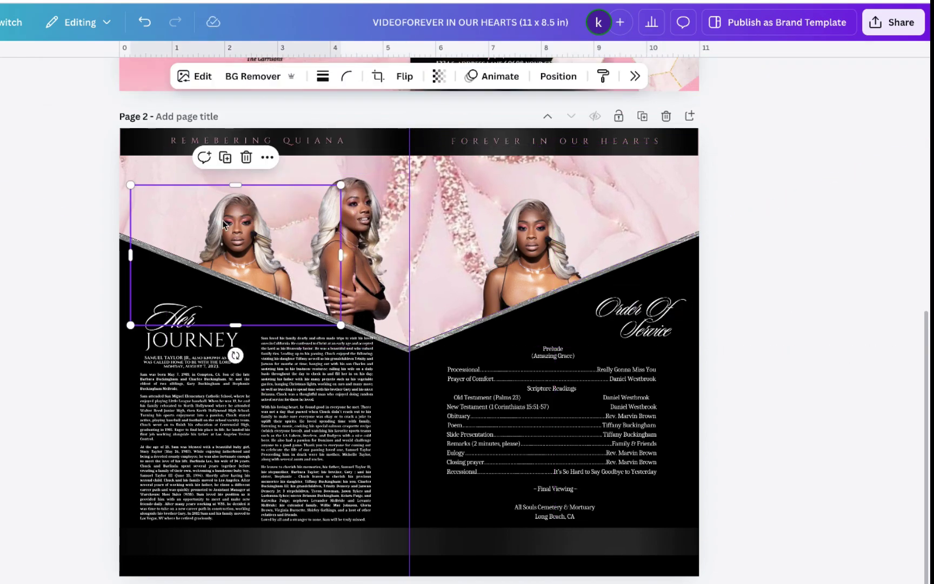
pyautogui.moveTo(238, 243); pyautogui.dragTo(247, 233)
pyautogui.moveTo(329, 543); pyautogui.dragTo(329, 557)
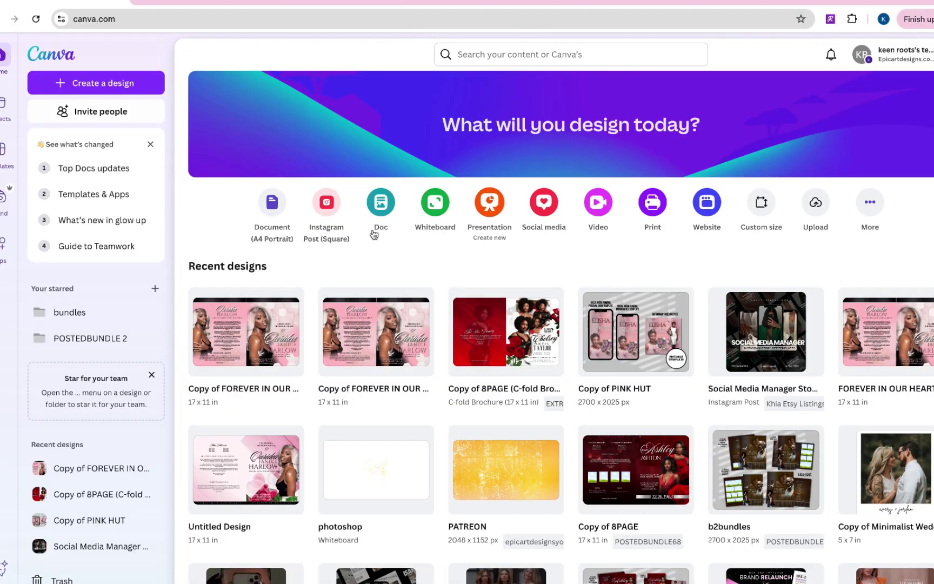
# - Create a new blank design from the Canva home page with a custom size of 11 × 8.5 in
pyautogui.click(127, 85)
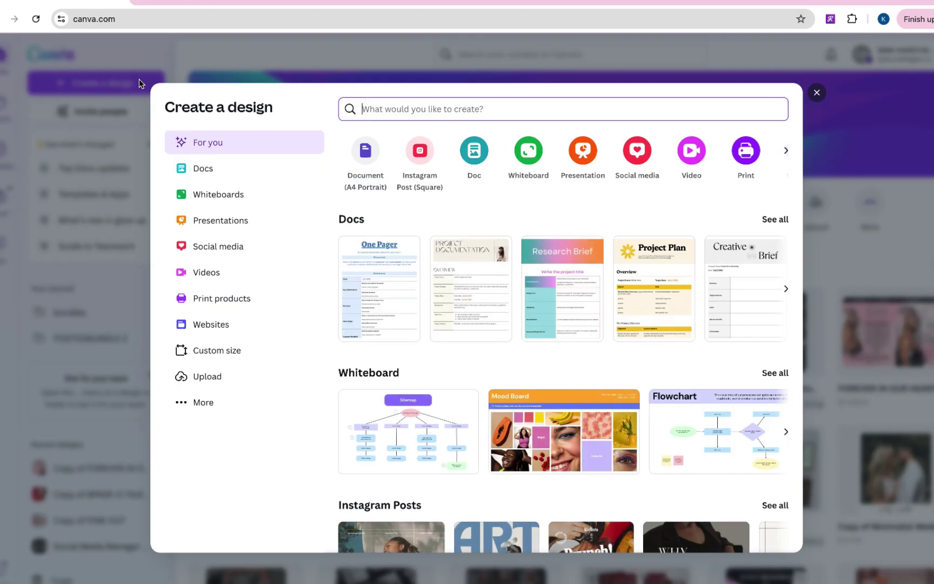
pyautogui.click(217, 355)
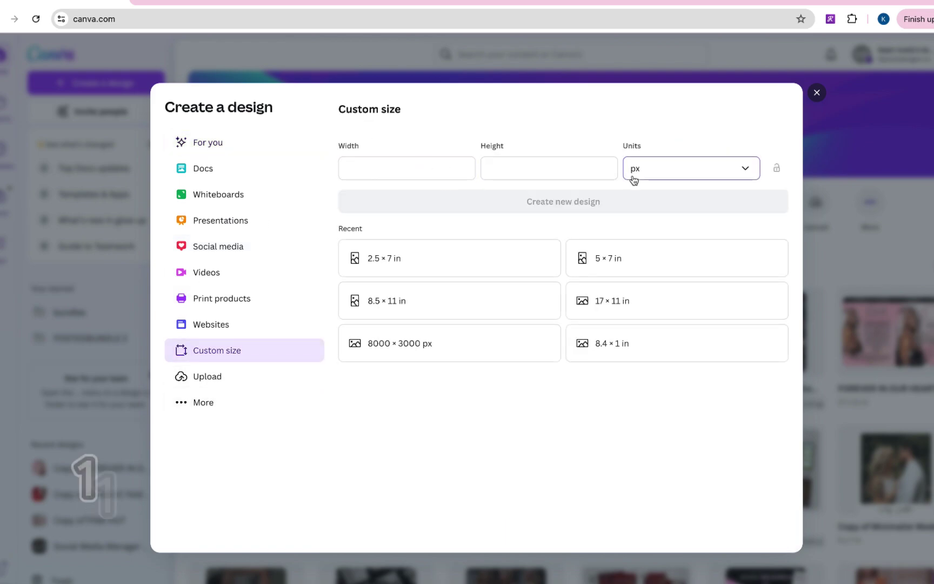
pyautogui.click(634, 179)
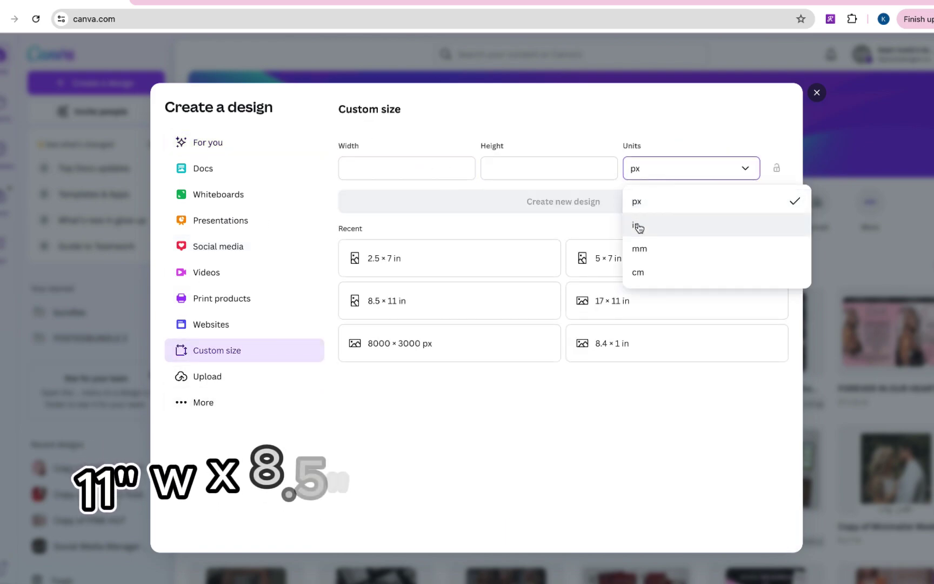
pyautogui.click(637, 226)
pyautogui.click(413, 162)
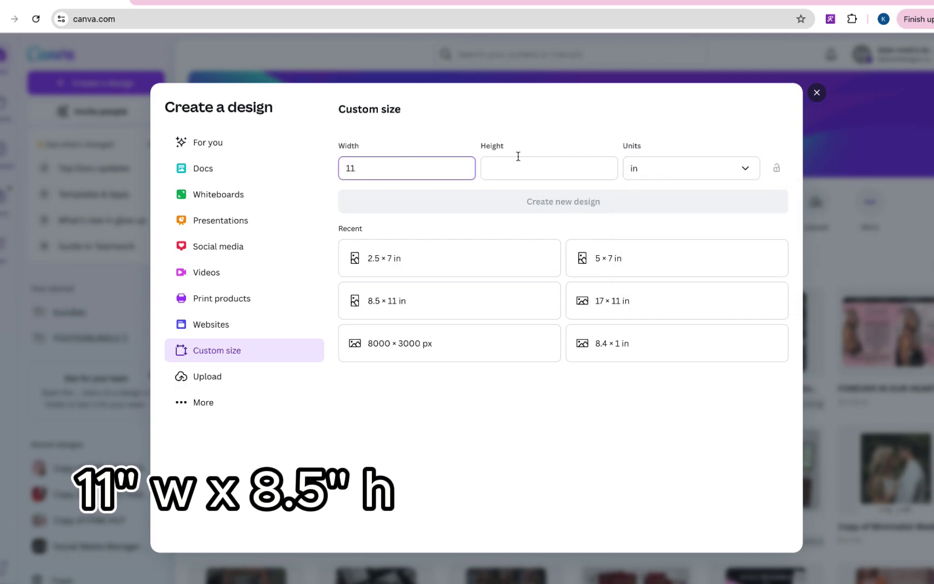
pyautogui.click(574, 172)
pyautogui.write('8.5')
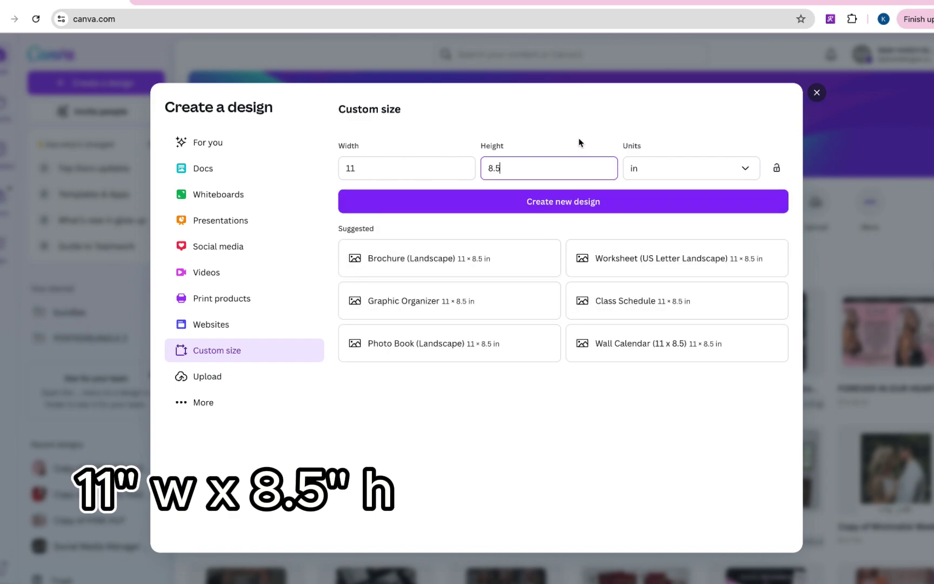
pyautogui.click(550, 202)
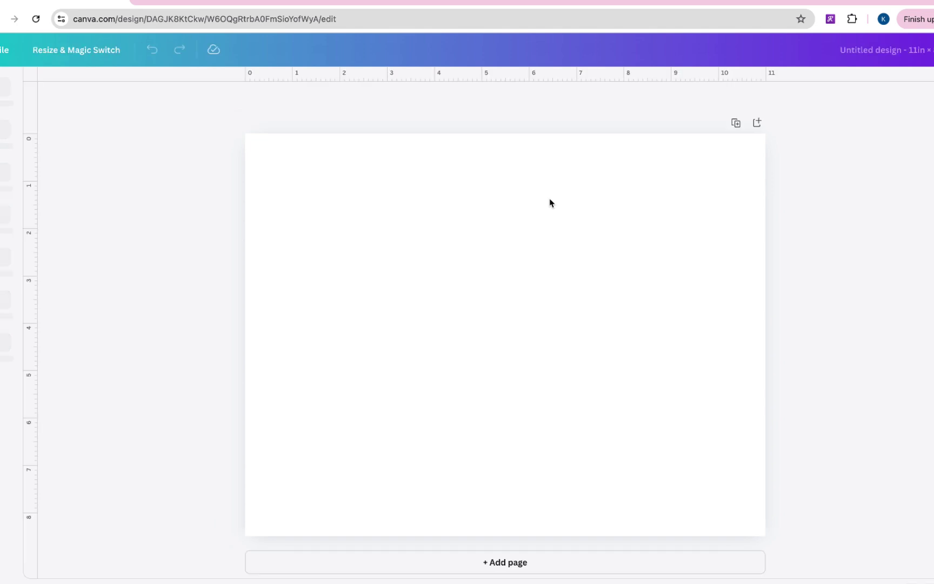
# - Check that rulers and guides are enabled for the blank design and place a vertical guide down the middle of the page
pyautogui.click(40, 52)
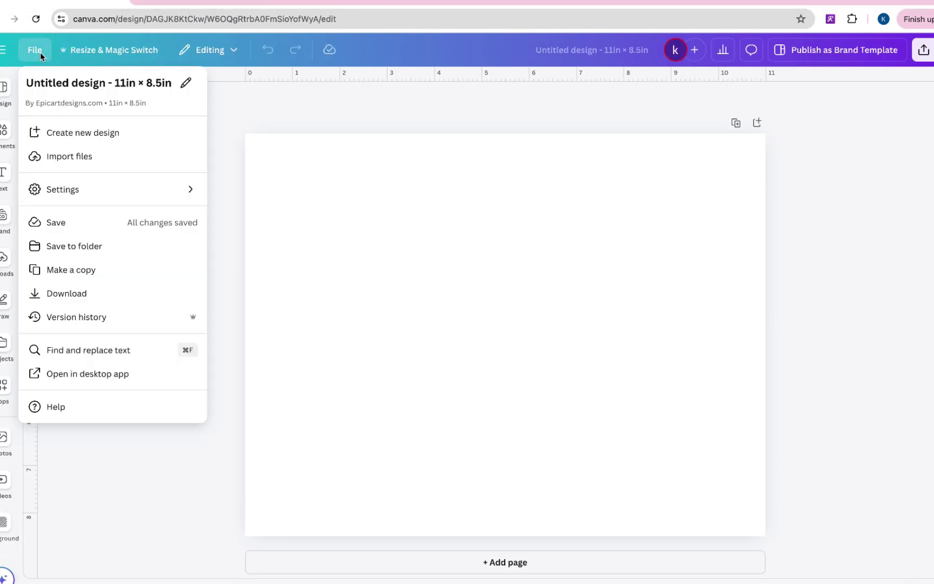
pyautogui.moveTo(69, 187)
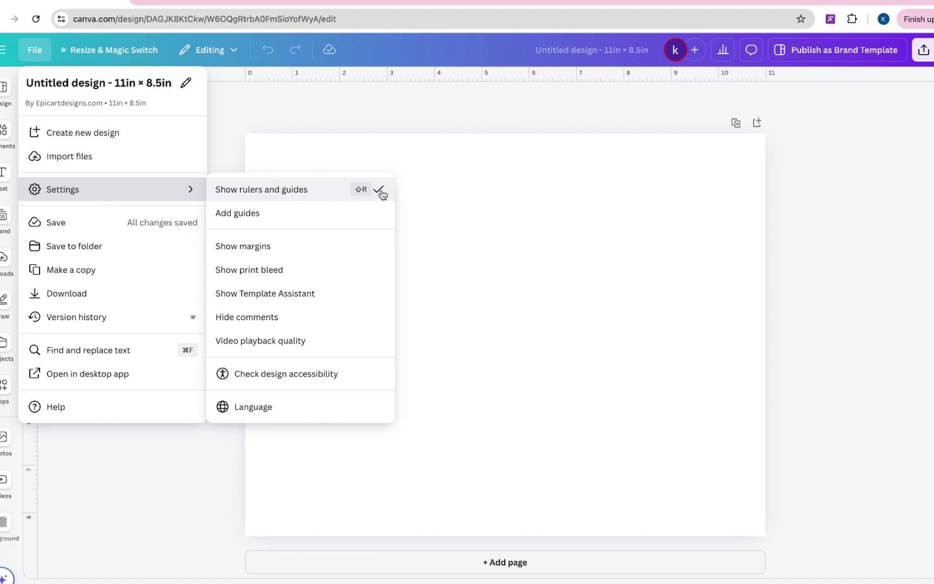
pyautogui.click(820, 232)
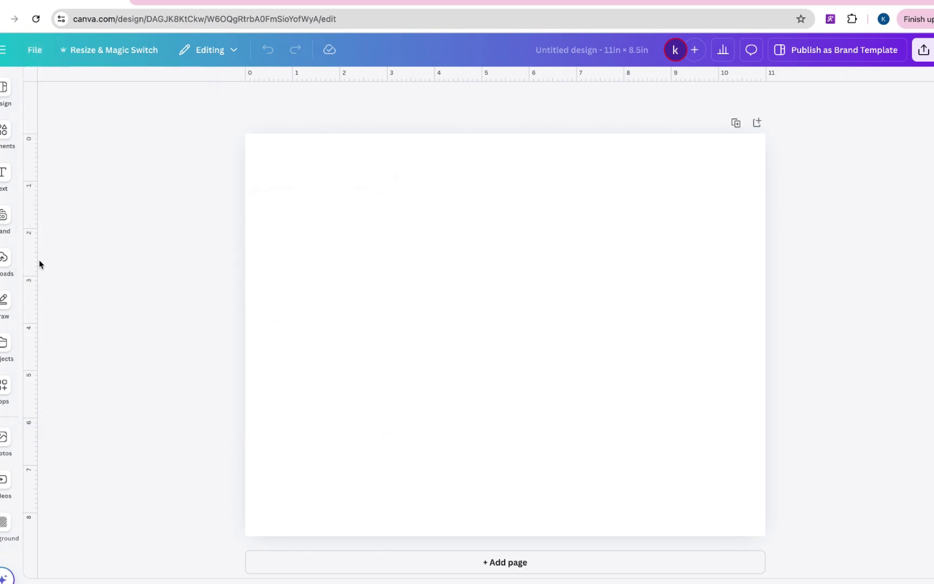
pyautogui.moveTo(52, 259); pyautogui.dragTo(509, 236)
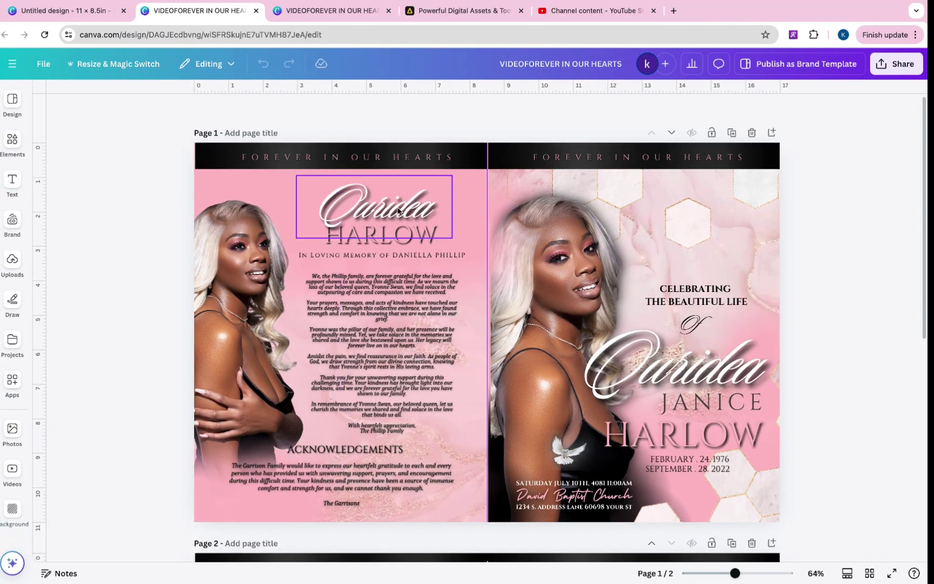
# - Look through page 1's layers in the original 17 × 11 in template and unlock the tall pink shape beside the fold
pyautogui.rightClick(397, 211)
pyautogui.moveTo(451, 351)
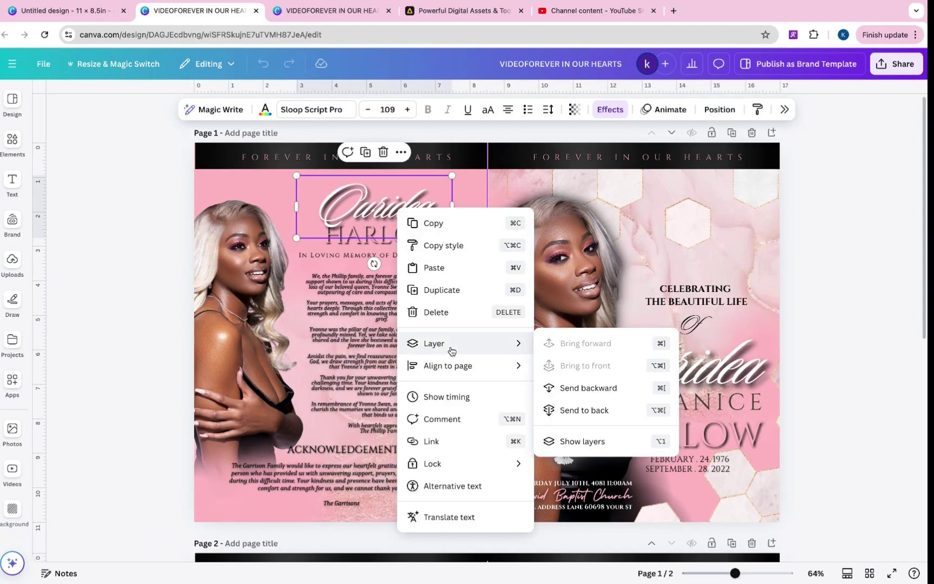
pyautogui.click(564, 441)
pyautogui.scroll(-4, 835, 402)
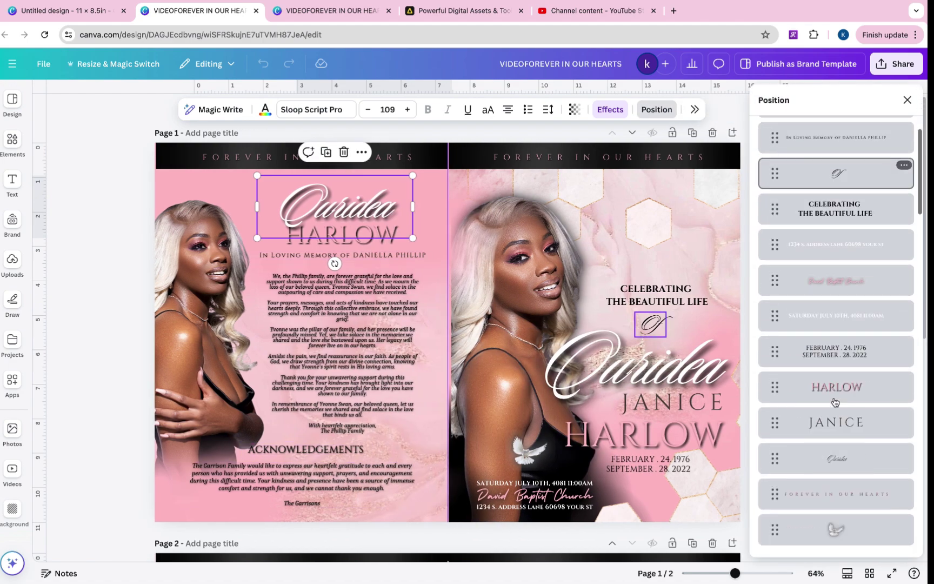
pyautogui.scroll(-10, 835, 401)
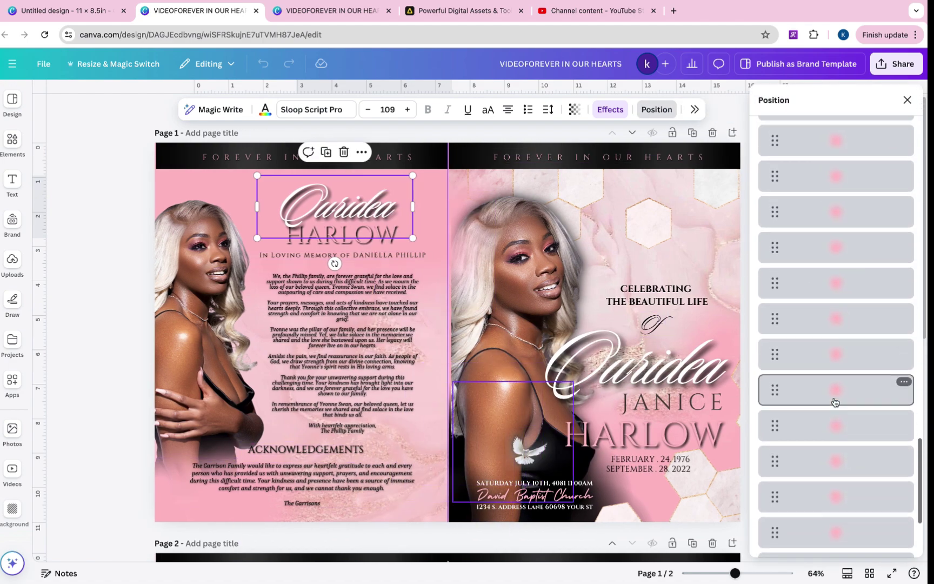
pyautogui.scroll(5, 834, 402)
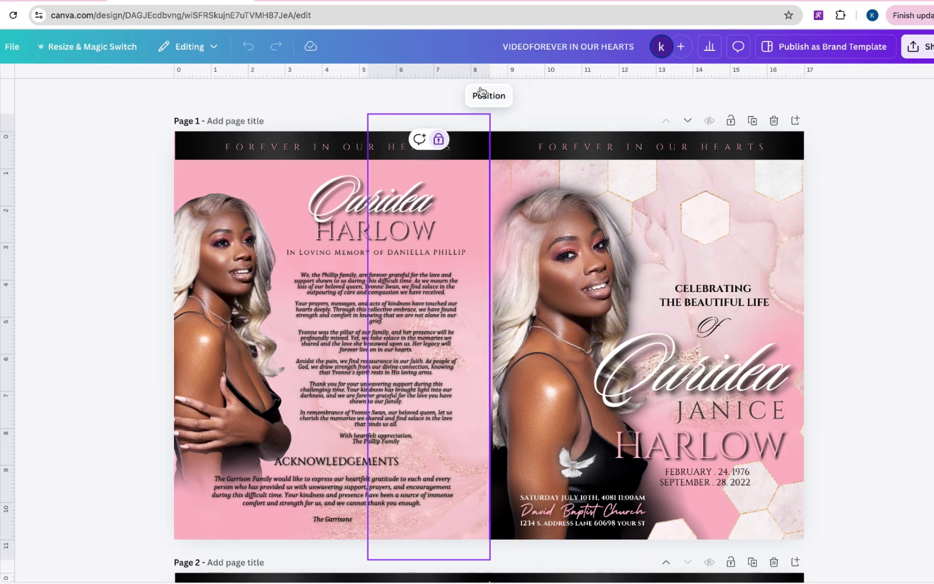
pyautogui.click(438, 140)
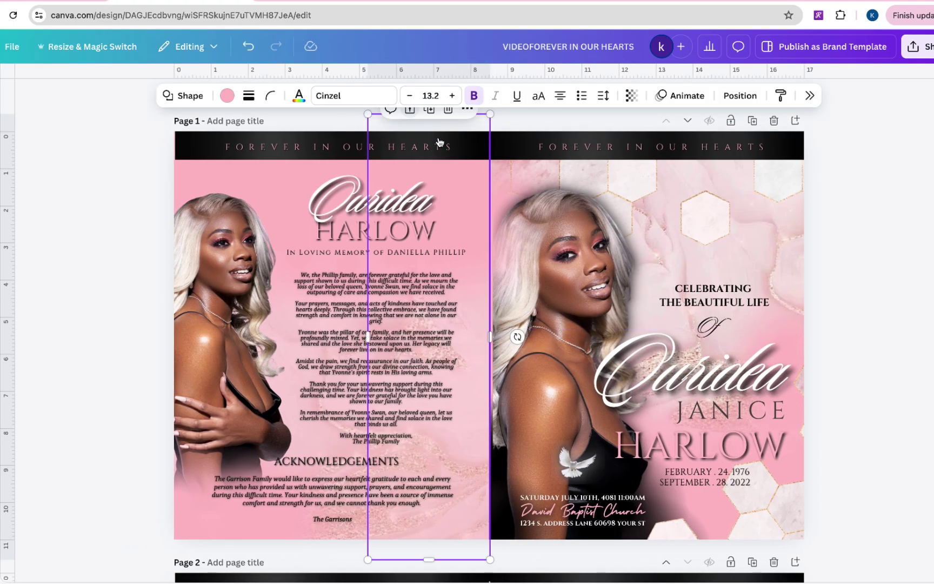
# - Examine page 1's full layer list for elements that are still locked
pyautogui.rightClick(766, 240)
pyautogui.moveTo(794, 350)
pyautogui.click(875, 461)
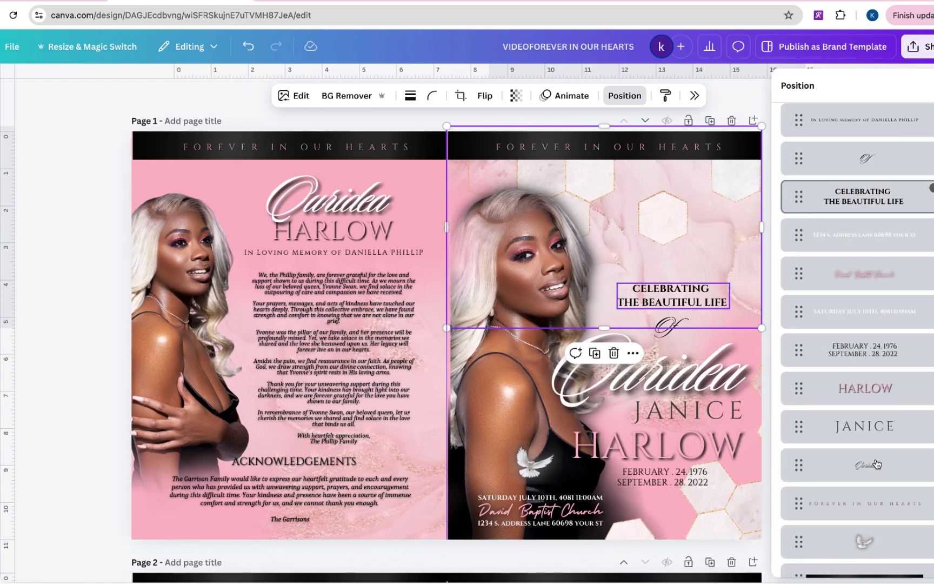
pyautogui.scroll(5, 875, 462)
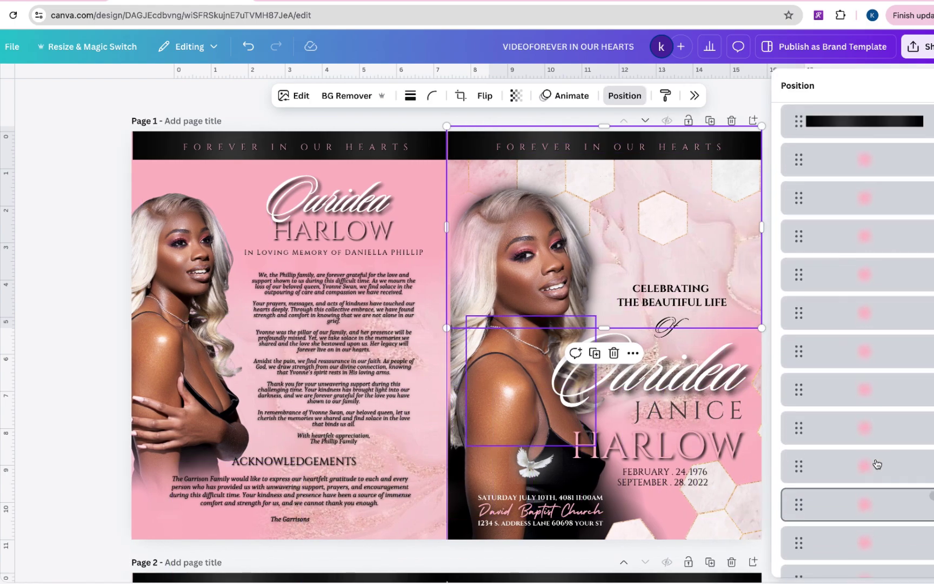
pyautogui.scroll(2, 876, 463)
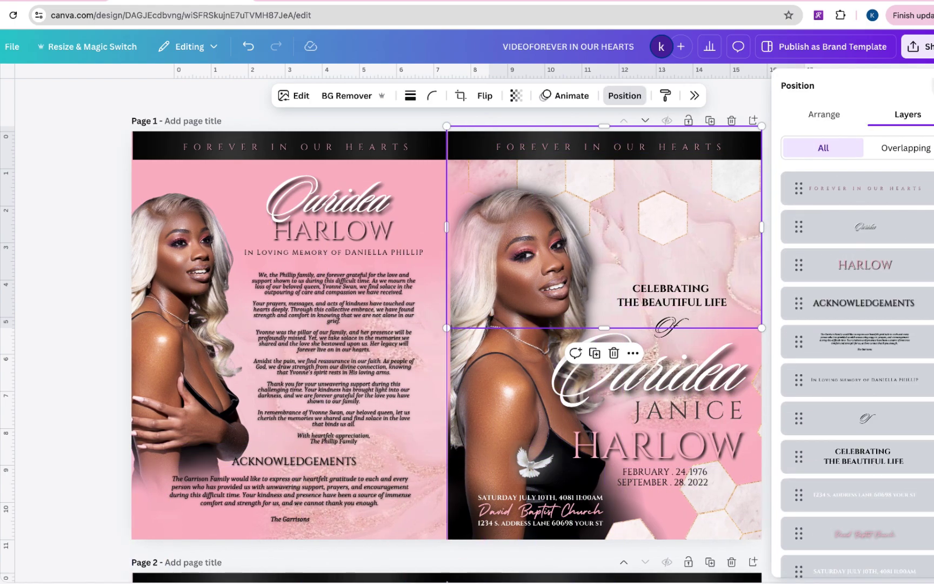
pyautogui.press('Escape')
pyautogui.click(119, 144)
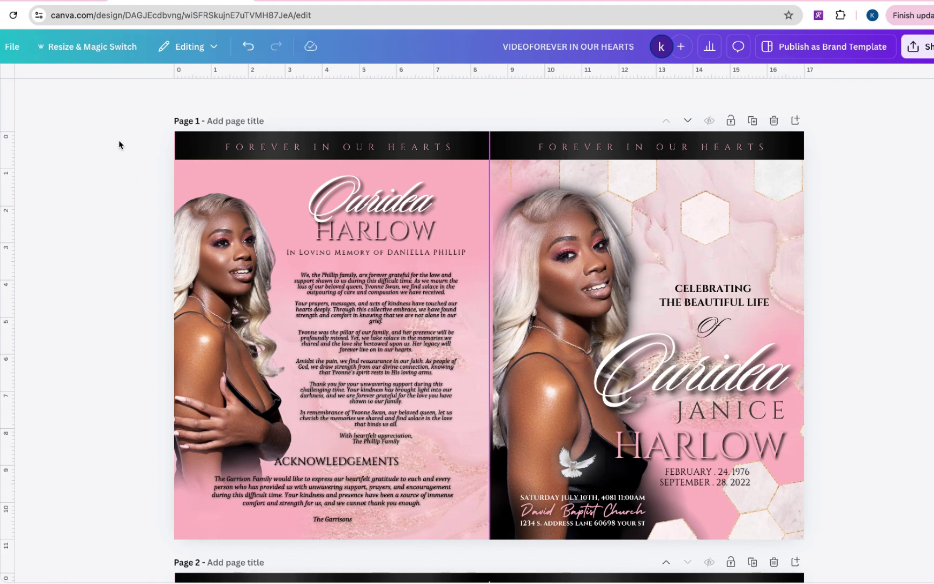
# - Select all elements on page 1 of the 17 × 11 in template and copy them
pyautogui.moveTo(119, 142); pyautogui.dragTo(868, 549)
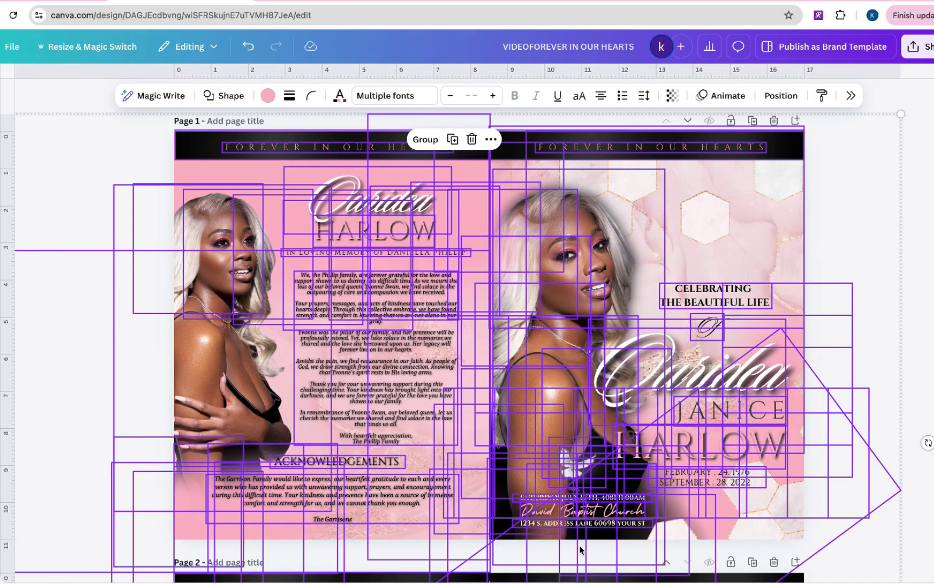
pyautogui.rightClick(576, 246)
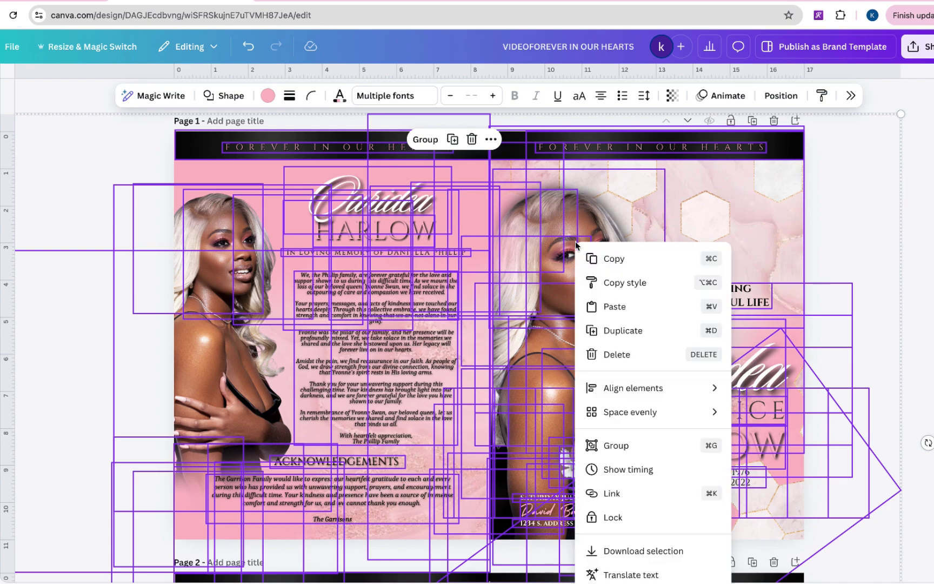
pyautogui.click(613, 260)
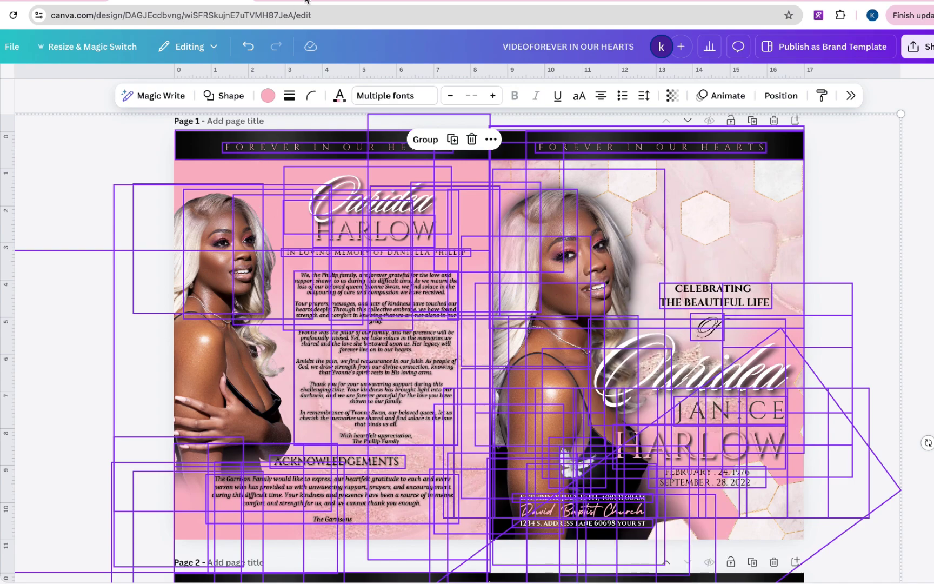
# - Paste the copied elements into the blank 11 × 8.5 in design and group them
pyautogui.click(77, 1)
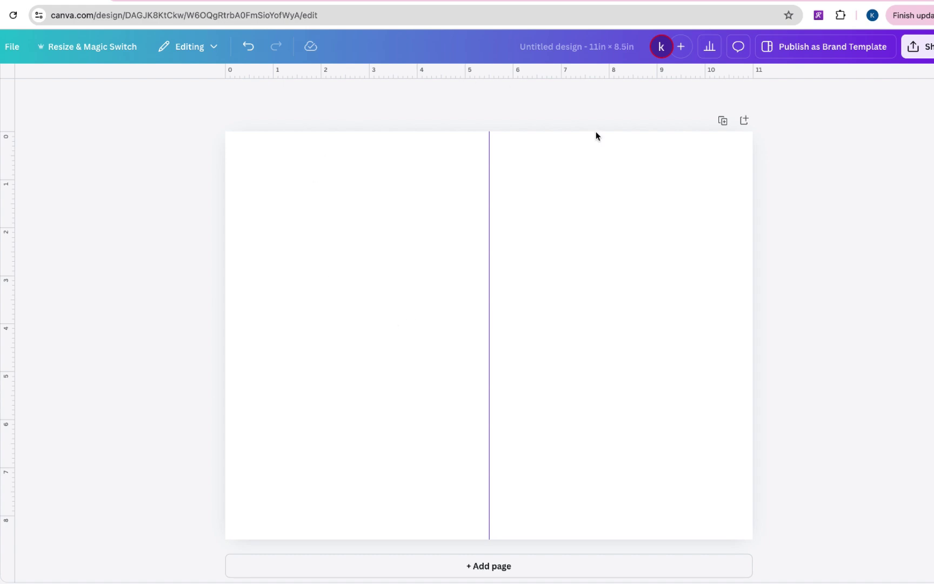
pyautogui.rightClick(298, 222)
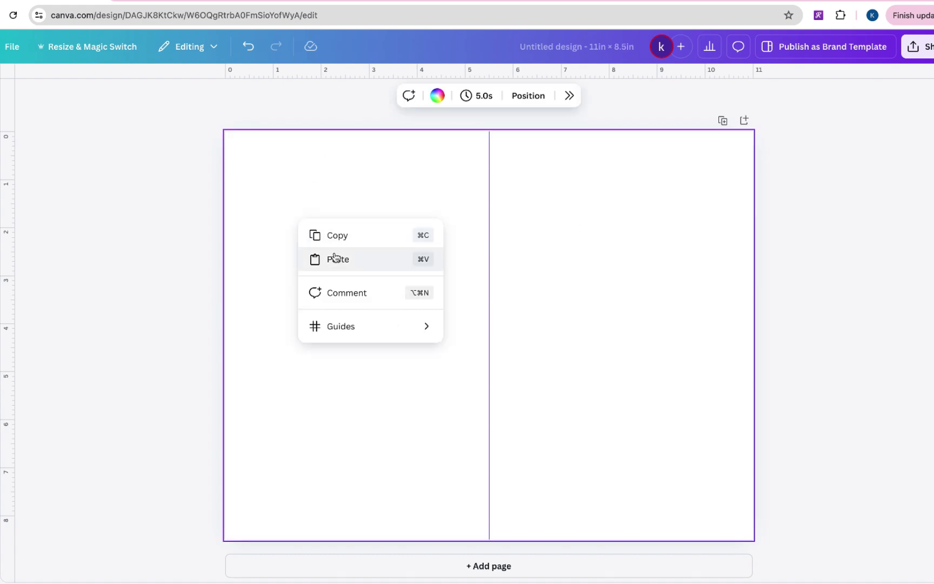
pyautogui.click(334, 257)
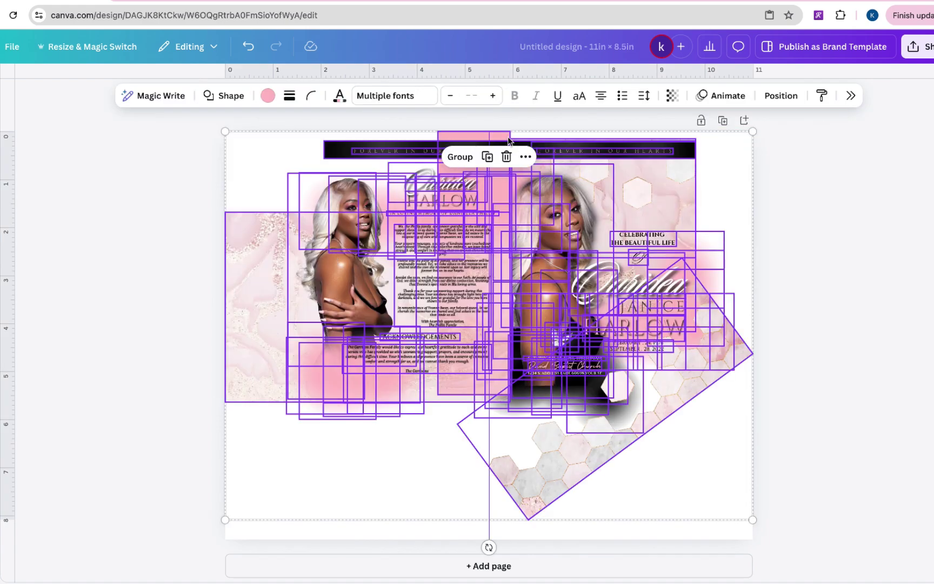
pyautogui.click(458, 157)
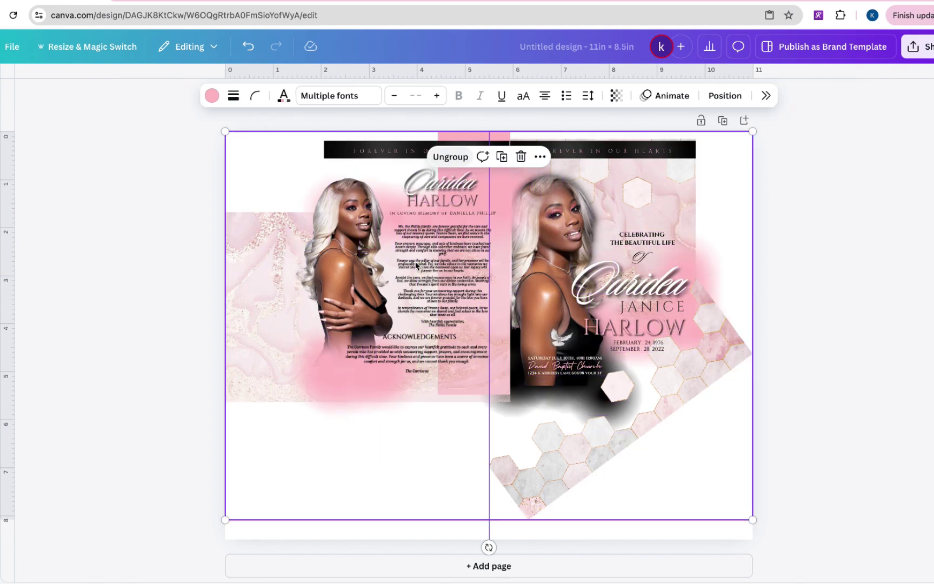
# - Set the new page's background to the pink from the document colors
pyautogui.click(259, 530)
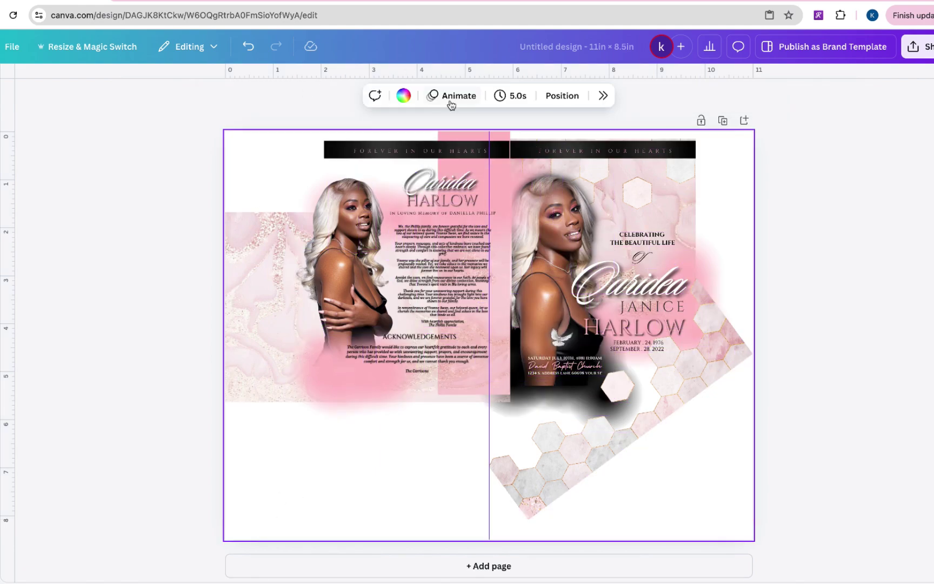
pyautogui.click(403, 95)
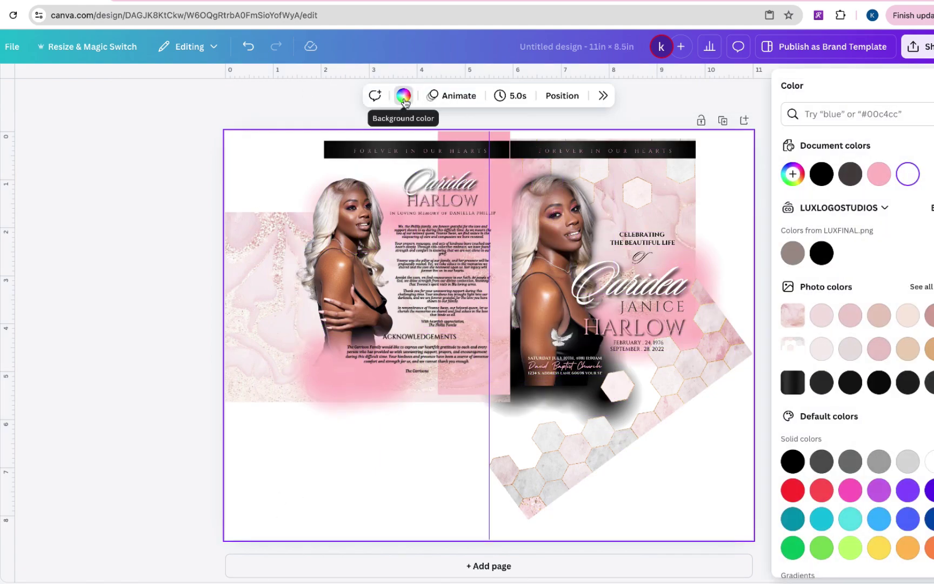
pyautogui.click(879, 175)
pyautogui.click(245, 152)
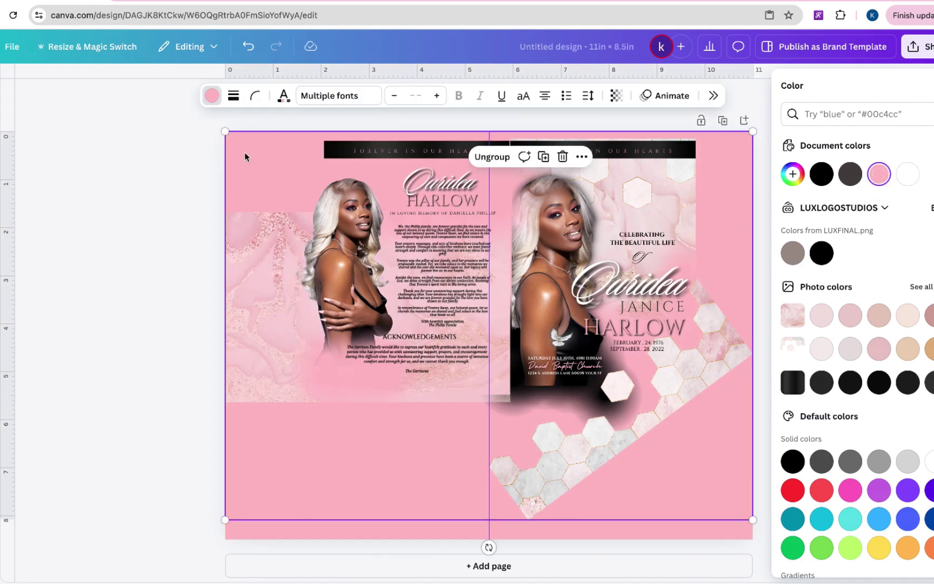
pyautogui.click(163, 137)
# - Align the pasted group with the page's upper-left corner and enlarge it to fill the 11 × 8.5 in page
pyautogui.moveTo(380, 159); pyautogui.dragTo(282, 148)
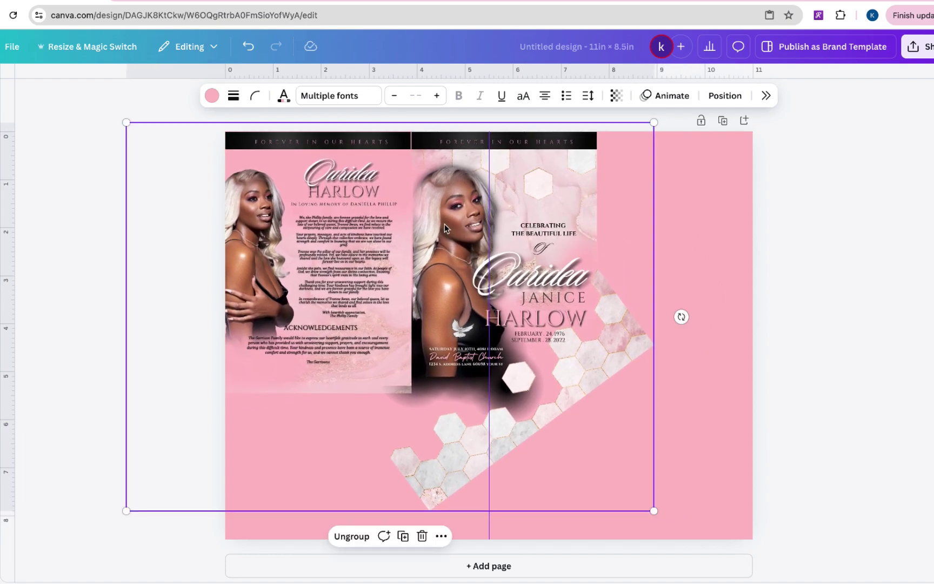
pyautogui.moveTo(653, 511); pyautogui.dragTo(811, 581)
pyautogui.moveTo(708, 376); pyautogui.dragTo(694, 371)
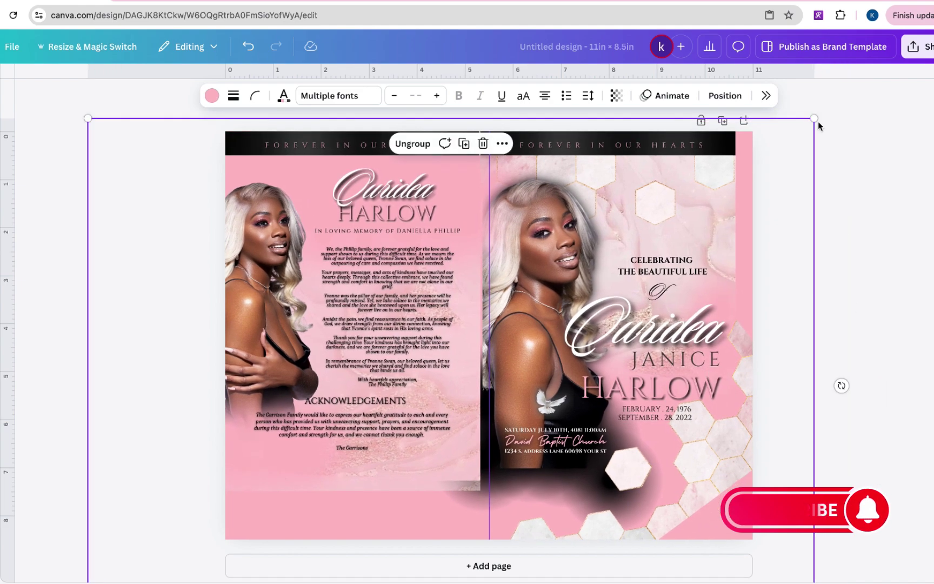